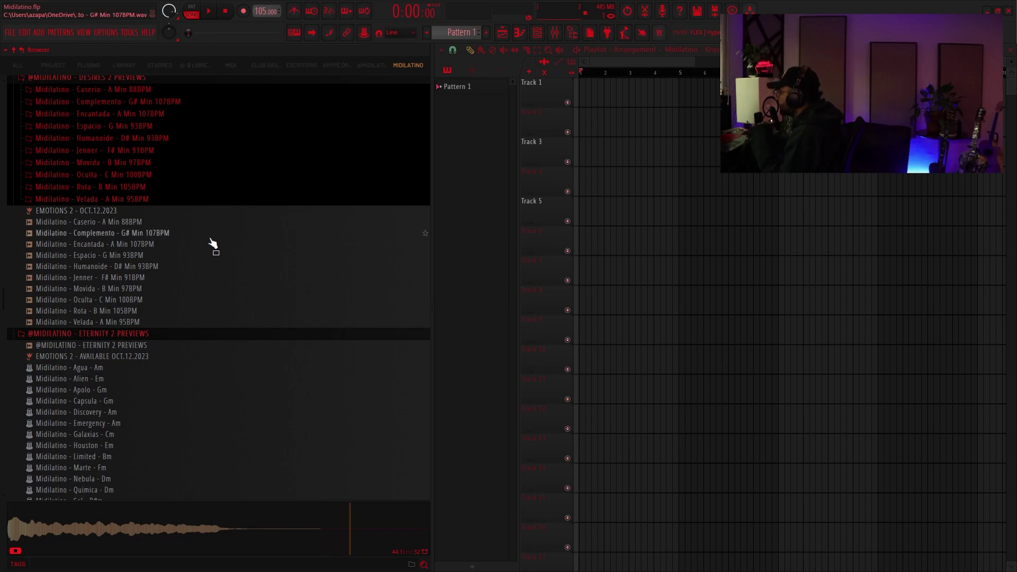
- Audition several loops in the Desires 2 previews folder and place Midilatino - Oculta - C Min 100BPM on Track 2 of the playlist
{"action": "left_click", "coordinate": [209, 234]}
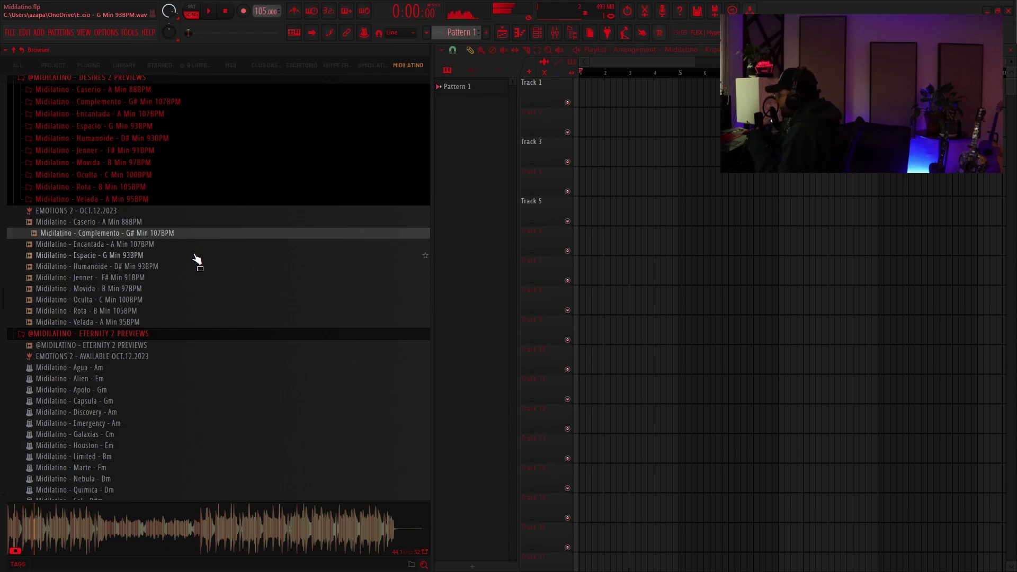
{"action": "left_click", "coordinate": [195, 256]}
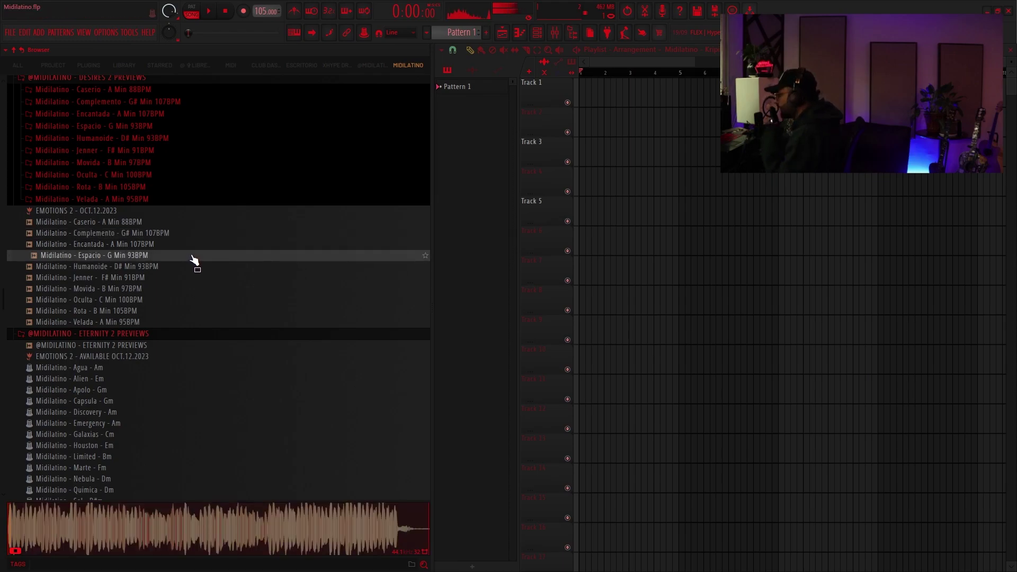
{"action": "left_click", "coordinate": [212, 281]}
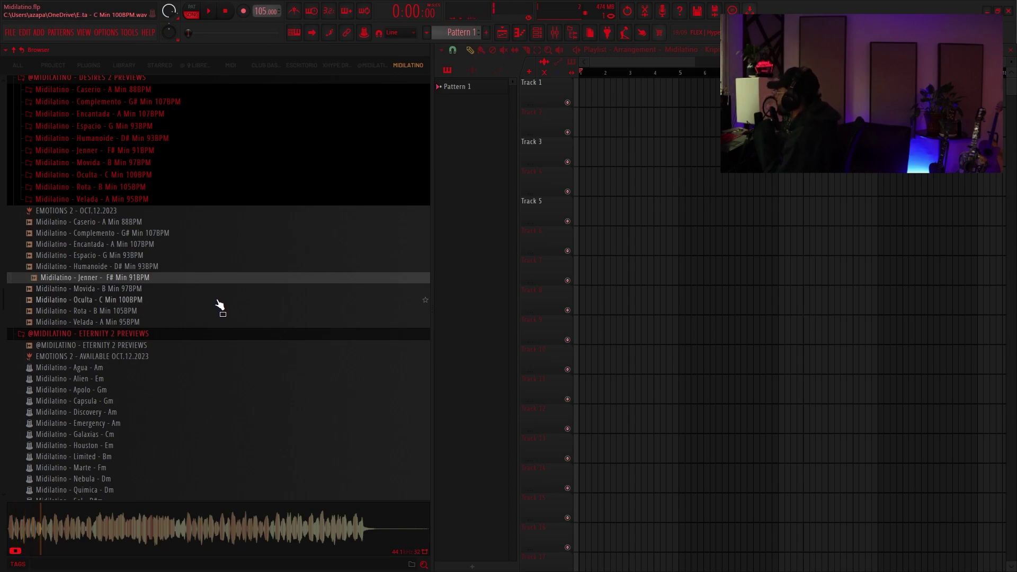
{"action": "left_click", "coordinate": [218, 302]}
{"action": "scroll", "coordinate": [217, 303], "scroll_direction": "down", "scroll_amount": 4}
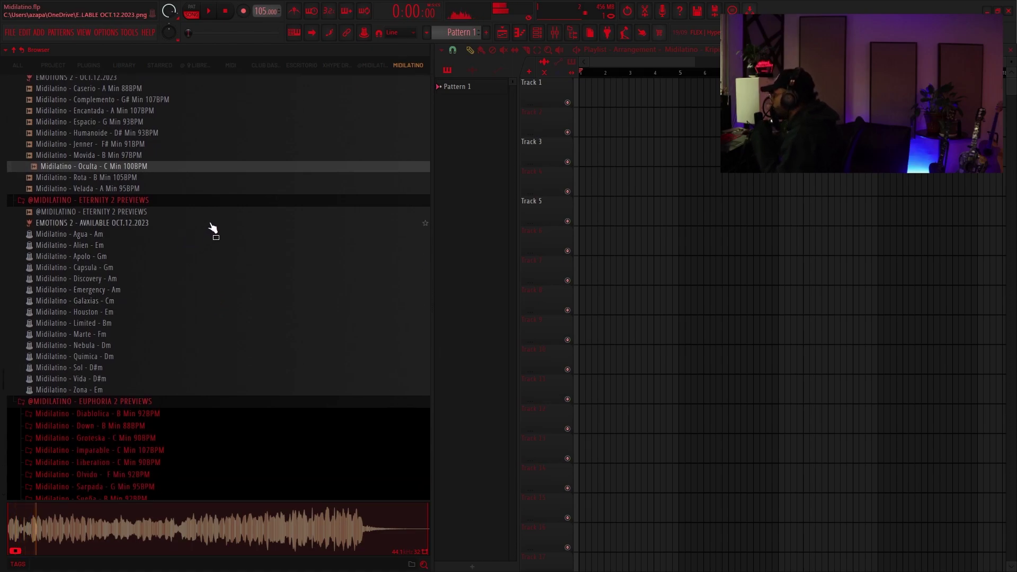
{"action": "left_click", "coordinate": [199, 189]}
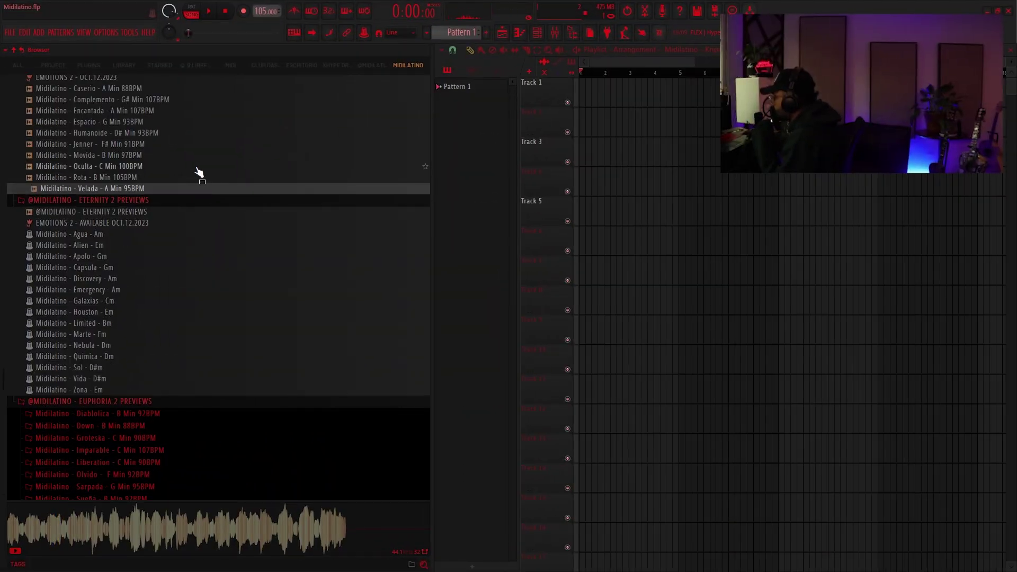
{"action": "left_click", "coordinate": [200, 168]}
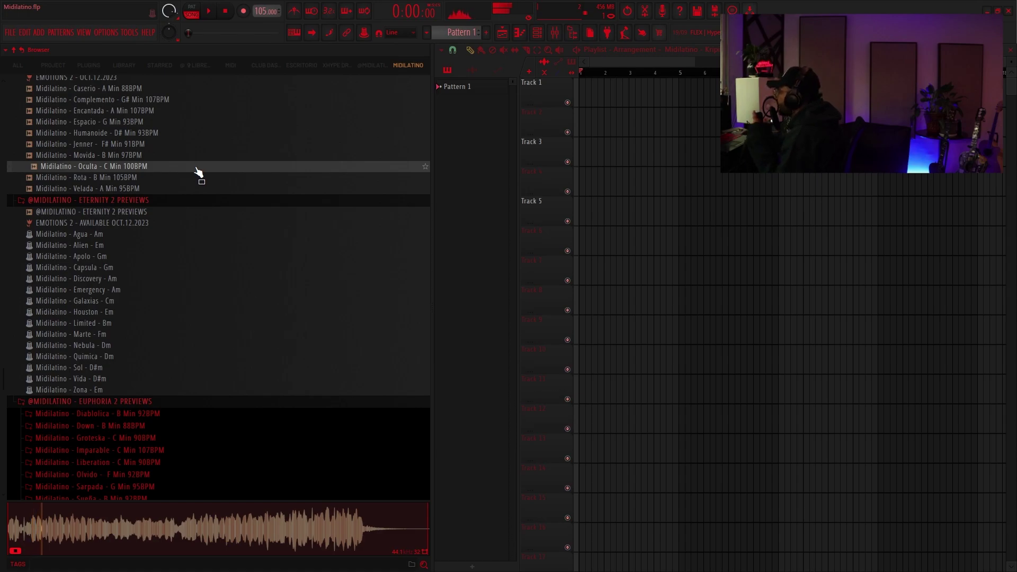
{"action": "left_click_drag", "start_coordinate": [199, 173], "coordinate": [651, 123]}
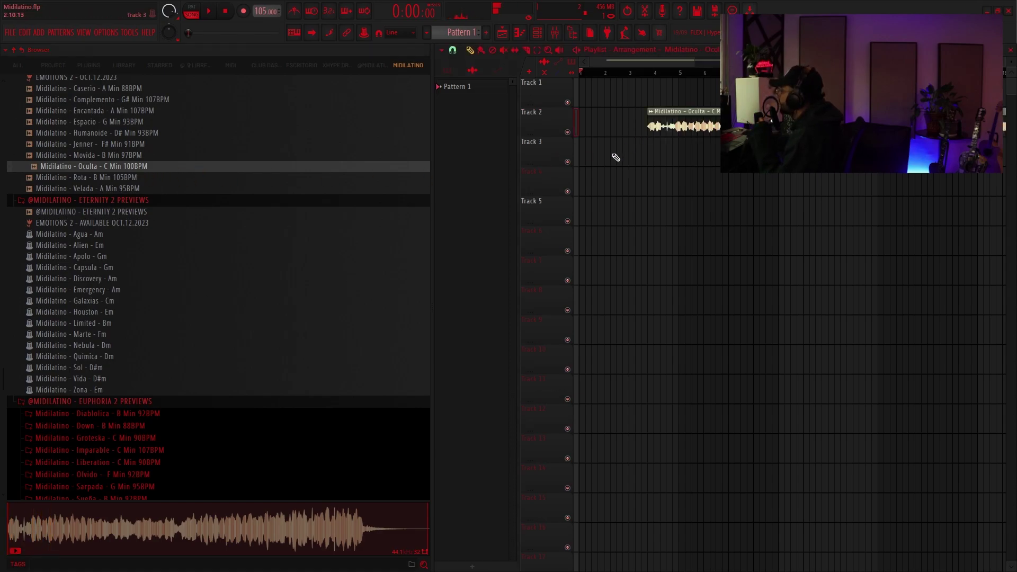
- Audition the Diablolica, Groteska, Liberation and Trashboy loops in the Euphoria 2 previews folder
{"action": "scroll", "coordinate": [242, 210], "scroll_direction": "down", "scroll_amount": 5}
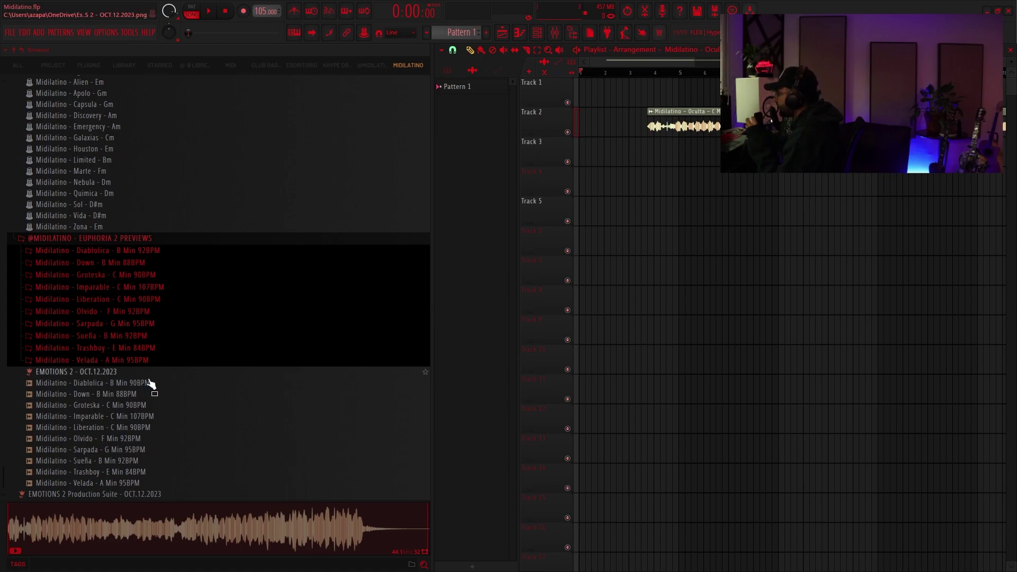
{"action": "left_click", "coordinate": [168, 387]}
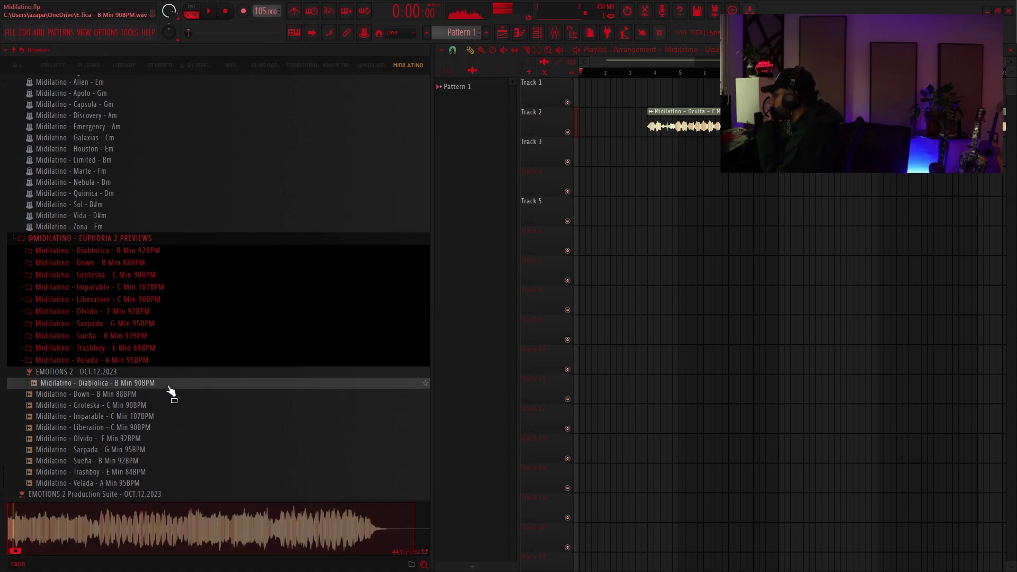
{"action": "left_click", "coordinate": [201, 408]}
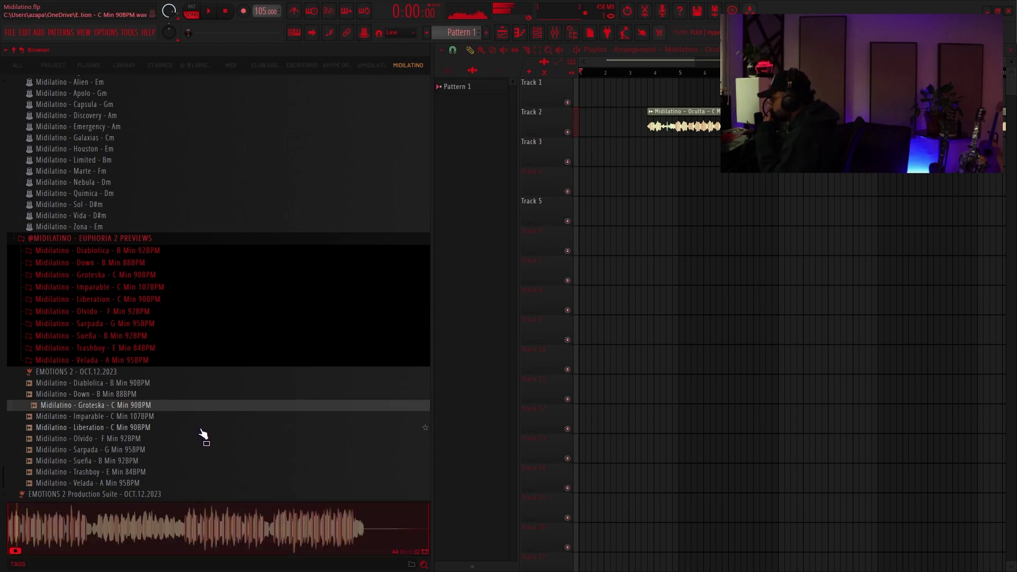
{"action": "left_click", "coordinate": [200, 427]}
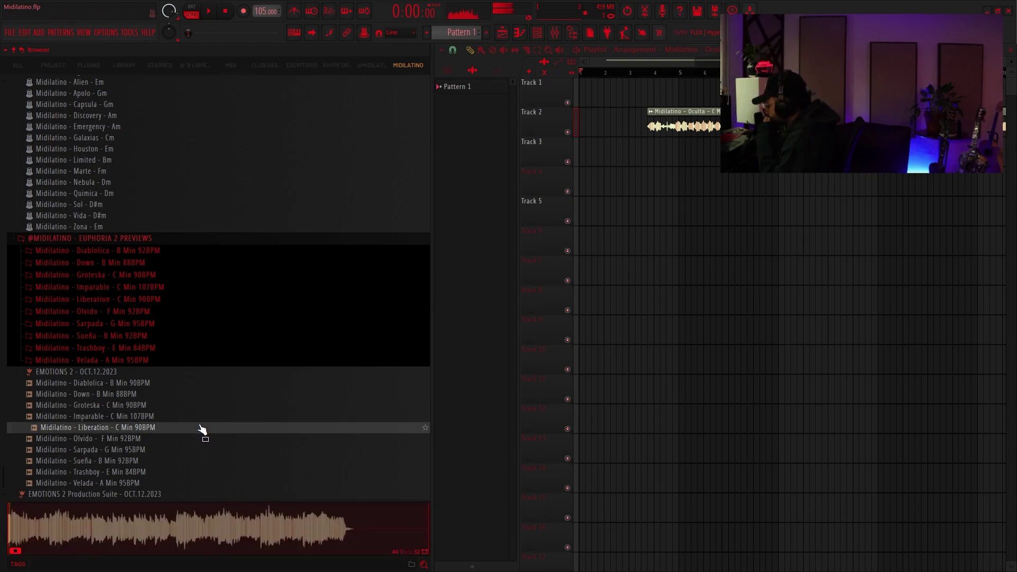
{"action": "left_click", "coordinate": [214, 475]}
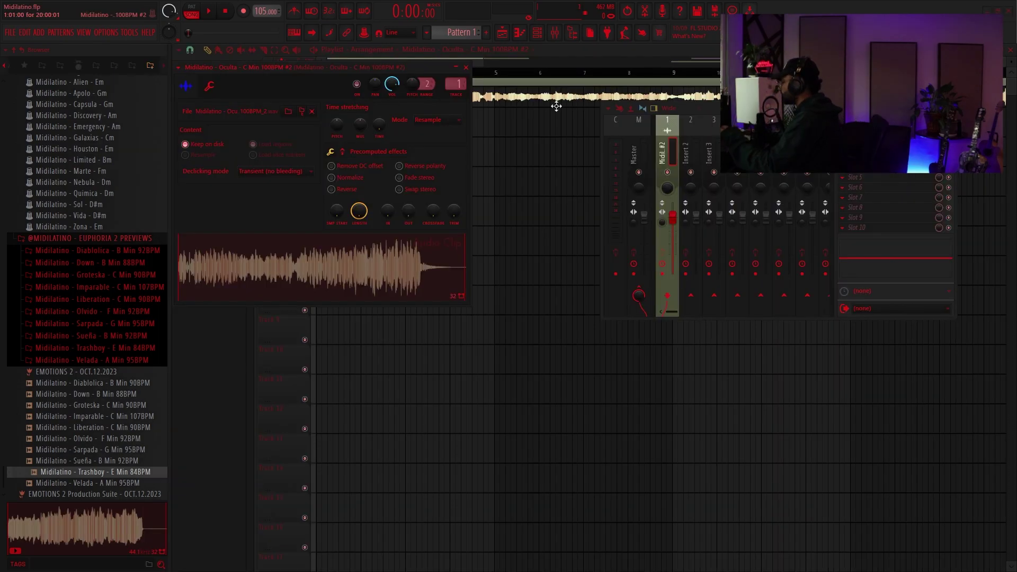
- Move the mixer clear of the sample settings window and play the opening of the Oculta loop
{"action": "left_click_drag", "start_coordinate": [294, 69], "coordinate": [291, 66]}
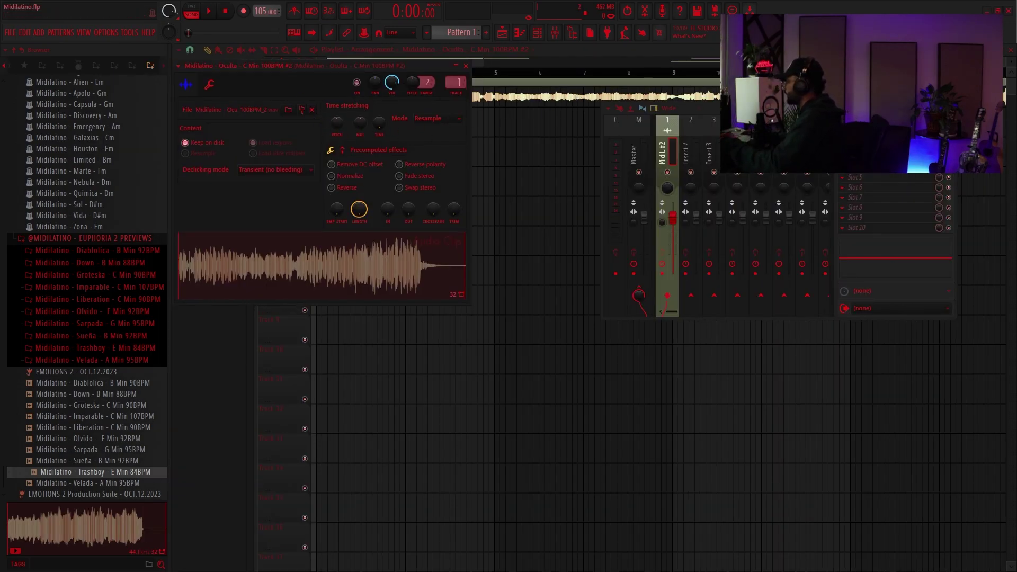
{"action": "left_click_drag", "start_coordinate": [681, 116], "coordinate": [644, 181]}
{"action": "key", "text": "space"}
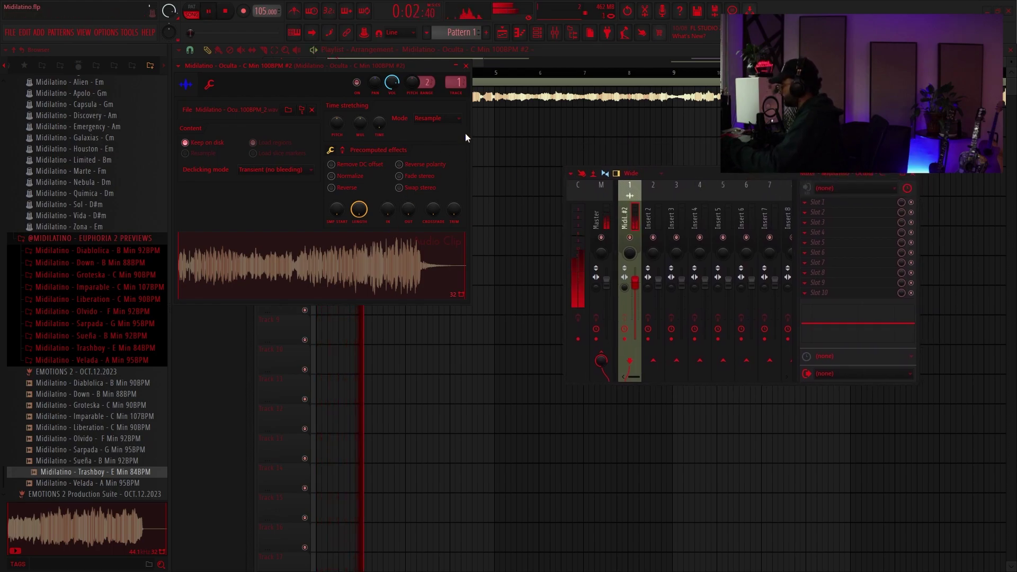
{"action": "key", "text": "space"}
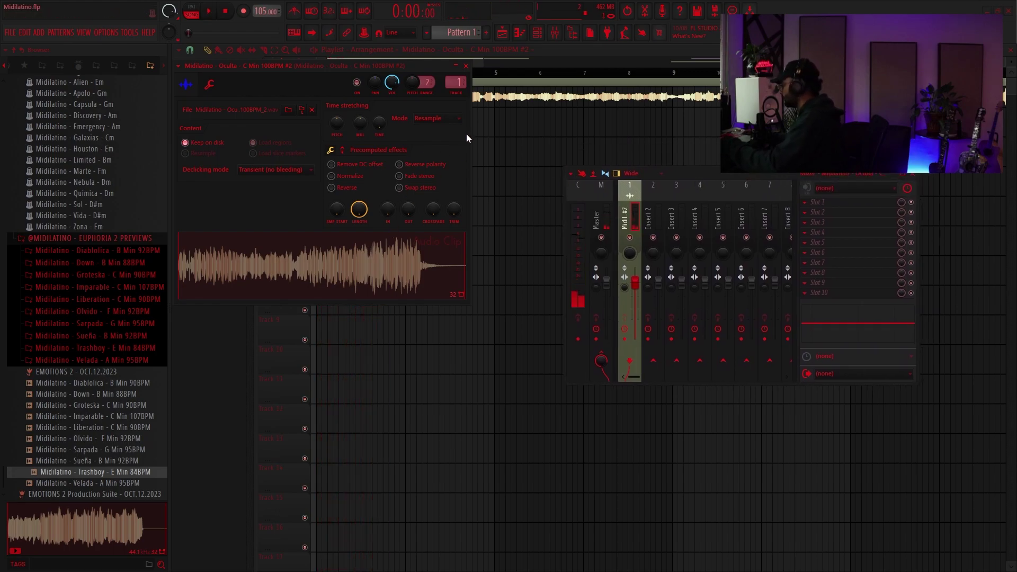
- Add Fruity parametric EQ 2 to slot 1 of the Oculta mixer track and load the custom low/high pass preset
{"action": "left_click", "coordinate": [823, 197]}
{"action": "left_click", "coordinate": [486, 201]}
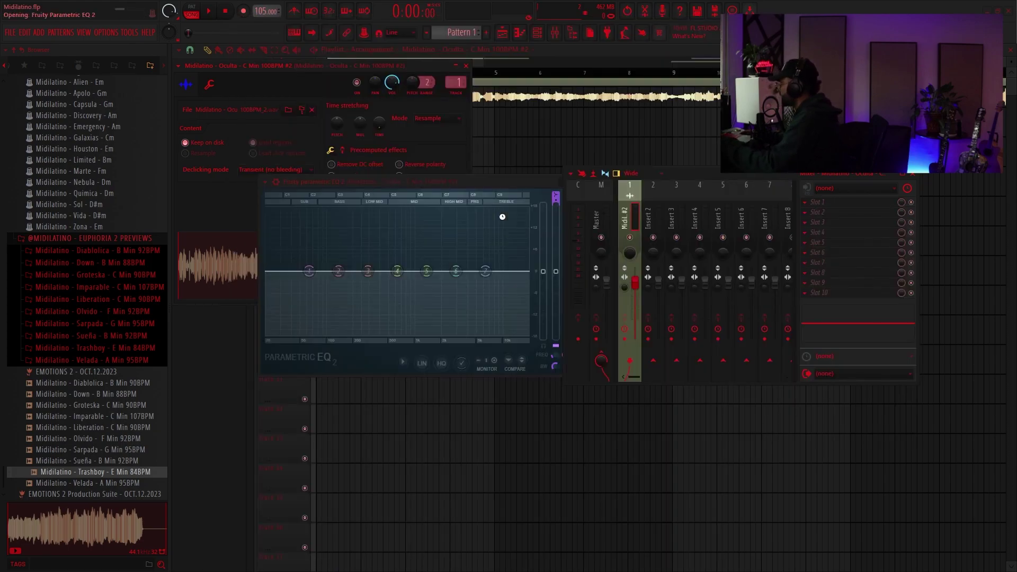
{"action": "left_click", "coordinate": [486, 228]}
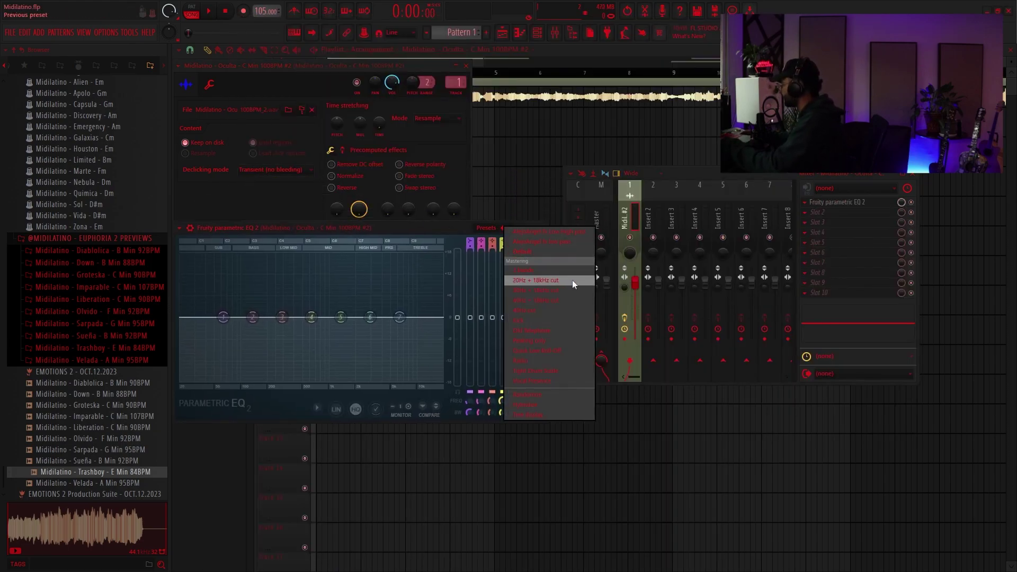
{"action": "left_click", "coordinate": [551, 232]}
- Lower the EQ's band 7 low-pass cutoff during playback and create an automation clip for the band 7 frequency
{"action": "key", "text": "space"}
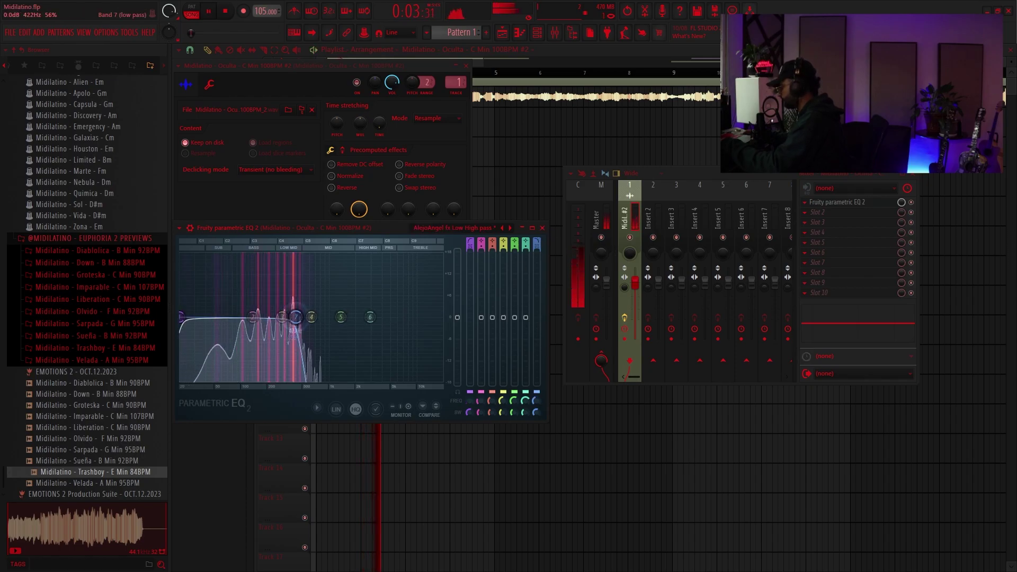
{"action": "right_click", "coordinate": [525, 386]}
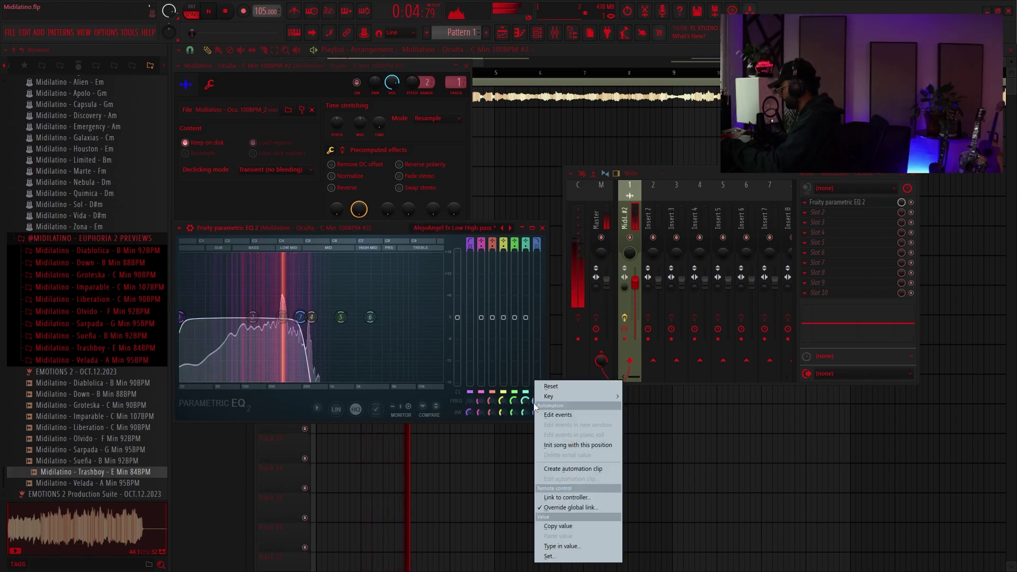
{"action": "left_click", "coordinate": [576, 472]}
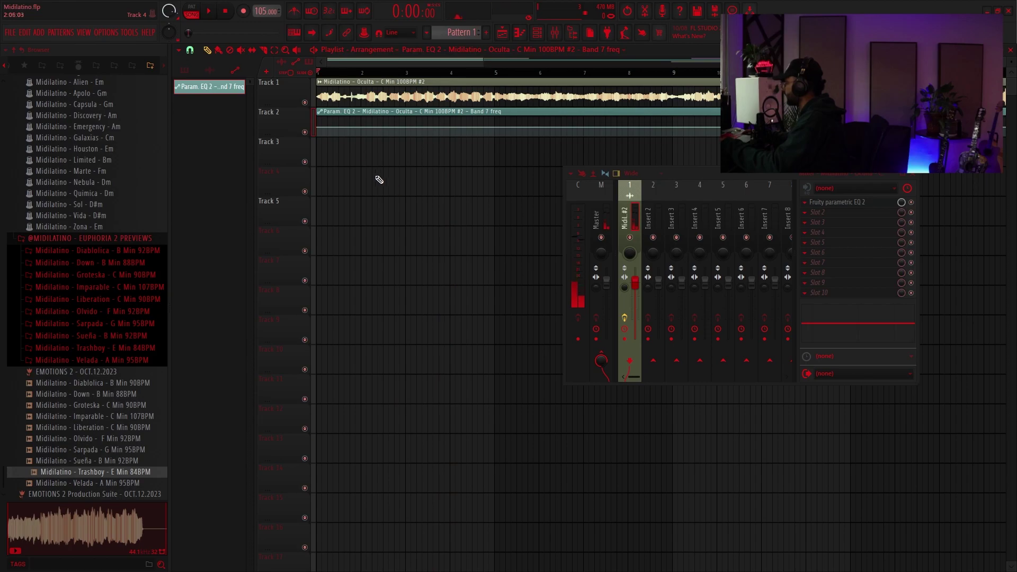
- Shape the band 7 frequency automation on Track 2 into a gradual rise from the start to about bar 5
{"action": "right_click", "coordinate": [399, 135]}
{"action": "left_click_drag", "start_coordinate": [399, 136], "coordinate": [560, 109]}
{"action": "key", "text": "space"}
{"action": "scroll", "coordinate": [560, 109], "scroll_direction": "down", "scroll_amount": 2}
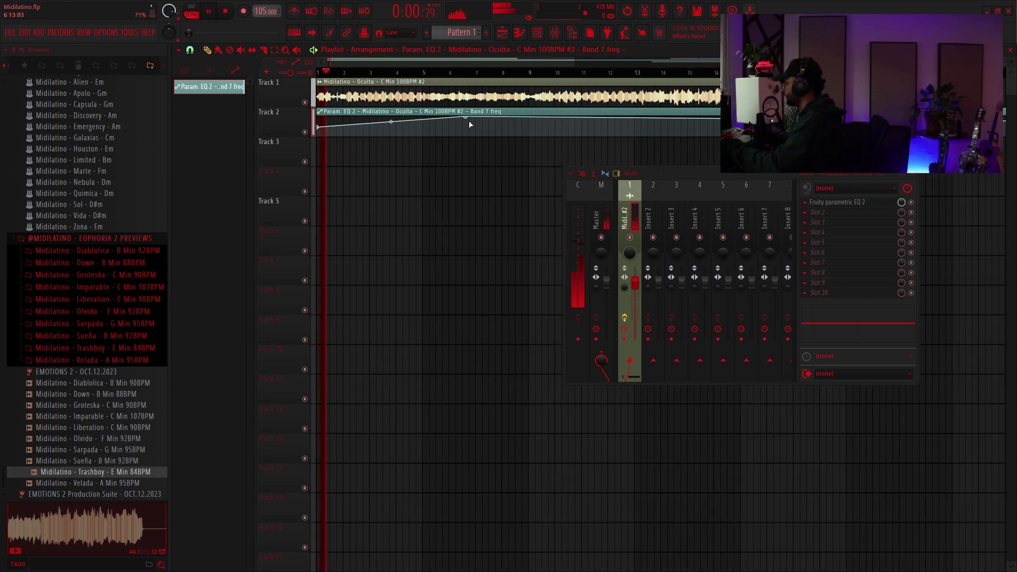
{"action": "left_click_drag", "start_coordinate": [457, 115], "coordinate": [425, 111]}
{"action": "scroll", "coordinate": [358, 126], "scroll_direction": "up", "scroll_amount": 3}
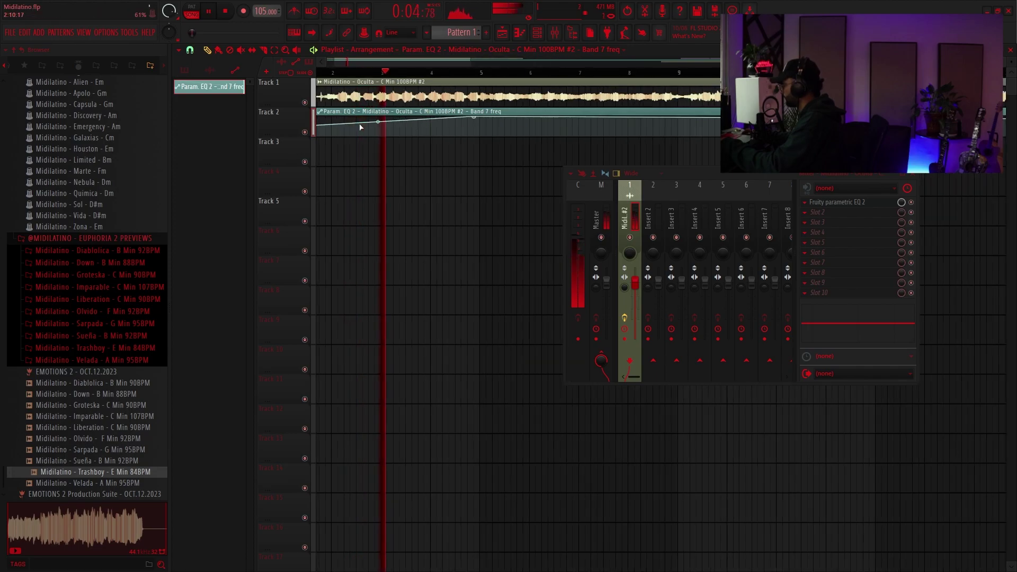
- Play the Oculta loop onward and check the filter automation through about bar 8
{"action": "right_click", "coordinate": [540, 151]}
{"action": "left_click", "coordinate": [534, 154]}
{"action": "scroll", "coordinate": [529, 157], "scroll_direction": "down", "scroll_amount": 3}
{"action": "scroll", "coordinate": [477, 128], "scroll_direction": "up", "scroll_amount": 3}
{"action": "scroll", "coordinate": [598, 137], "scroll_direction": "down", "scroll_amount": 1}
{"action": "middle_click", "coordinate": [495, 140]}
{"action": "left_click", "coordinate": [511, 172]}
{"action": "middle_click", "coordinate": [489, 158]}
{"action": "left_click", "coordinate": [498, 172]}
{"action": "scroll", "coordinate": [582, 145], "scroll_direction": "up", "scroll_amount": 1}
{"action": "scroll", "coordinate": [641, 101], "scroll_direction": "up", "scroll_amount": 1}
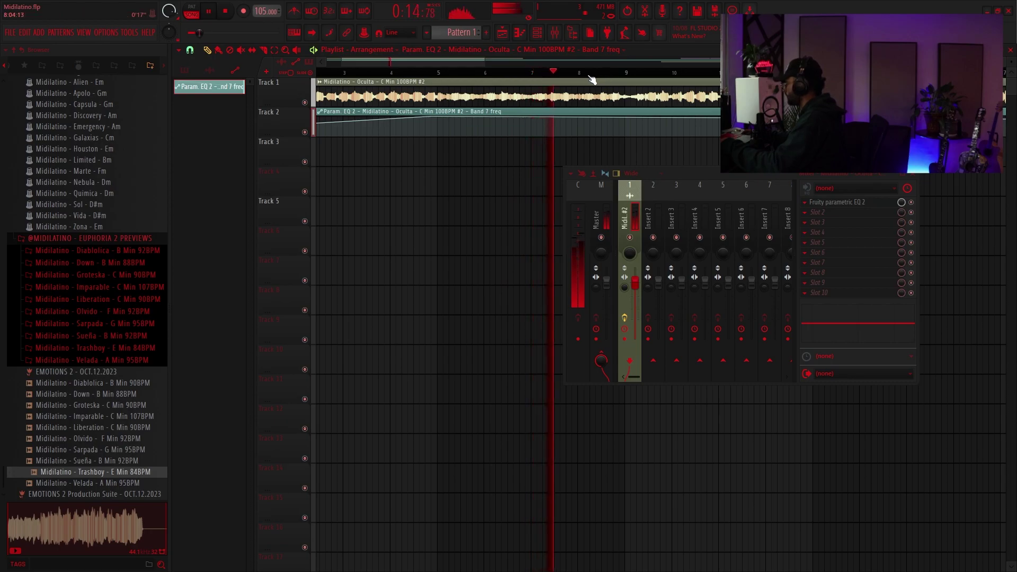
{"action": "left_click_drag", "start_coordinate": [630, 108], "coordinate": [611, 150]}
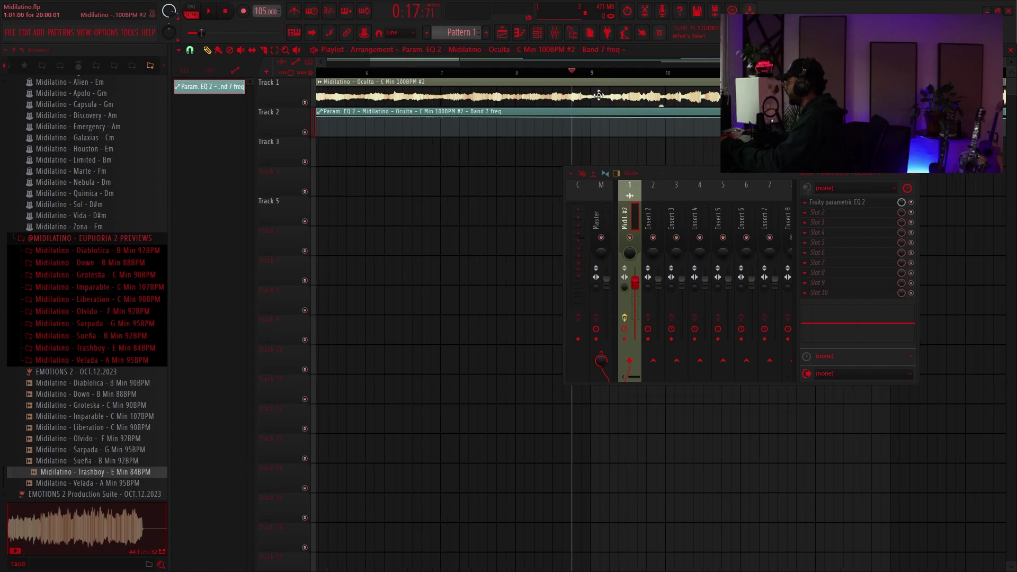
- Replay the section around bar 9 to locate the spot for a transition effect
{"action": "scroll", "coordinate": [598, 95], "scroll_direction": "up", "scroll_amount": 2}
{"action": "left_click", "coordinate": [589, 72]}
{"action": "scroll", "coordinate": [604, 98], "scroll_direction": "up", "scroll_amount": 2}
{"action": "key", "text": "space"}
{"action": "scroll", "coordinate": [629, 130], "scroll_direction": "down", "scroll_amount": 3}
{"action": "scroll", "coordinate": [632, 137], "scroll_direction": "up", "scroll_amount": 1}
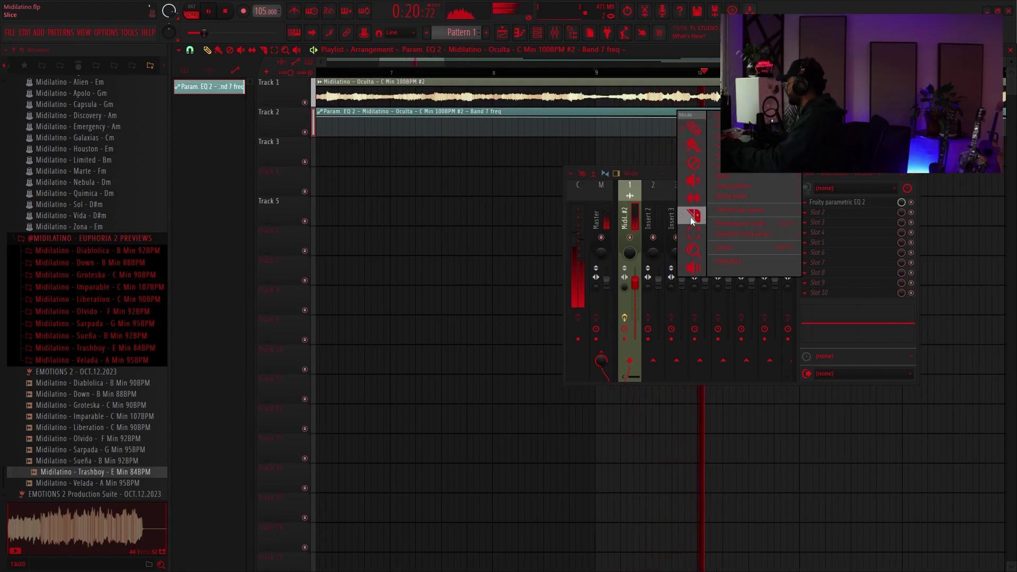
- Move the mixer down away from the playlist clips and replay the loop from about bar 8
{"action": "scroll", "coordinate": [639, 131], "scroll_direction": "down", "scroll_amount": 1}
{"action": "left_click_drag", "start_coordinate": [639, 131], "coordinate": [674, 136]}
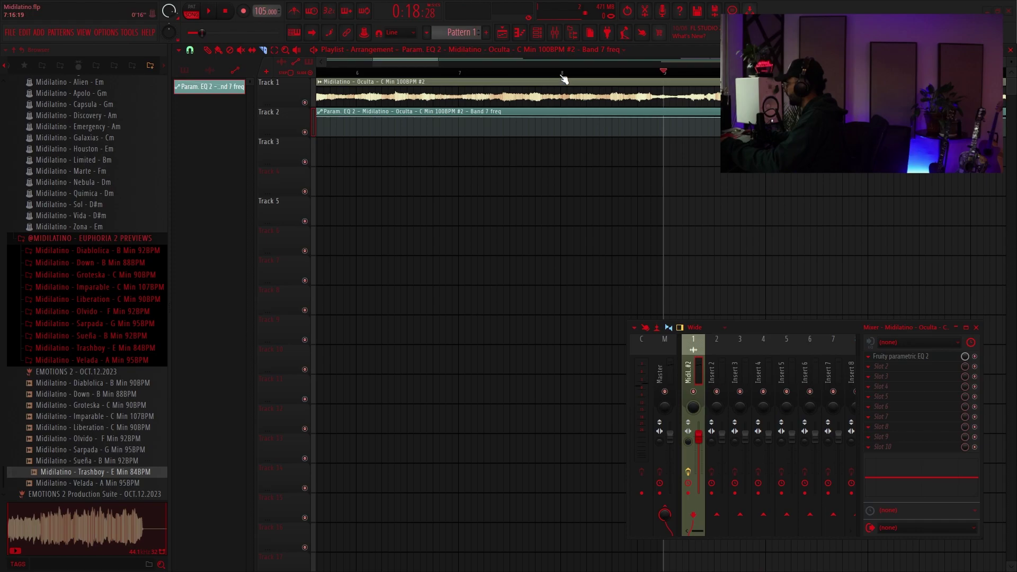
{"action": "left_click", "coordinate": [561, 74]}
{"action": "scroll", "coordinate": [622, 111], "scroll_direction": "up", "scroll_amount": 2}
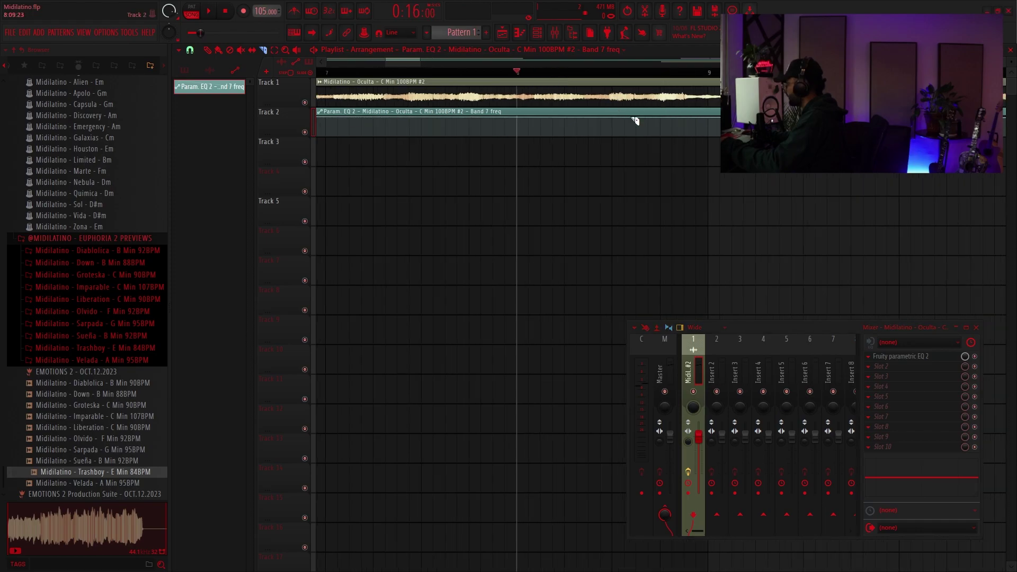
{"action": "key", "text": "space"}
{"action": "scroll", "coordinate": [689, 108], "scroll_direction": "up", "scroll_amount": 1}
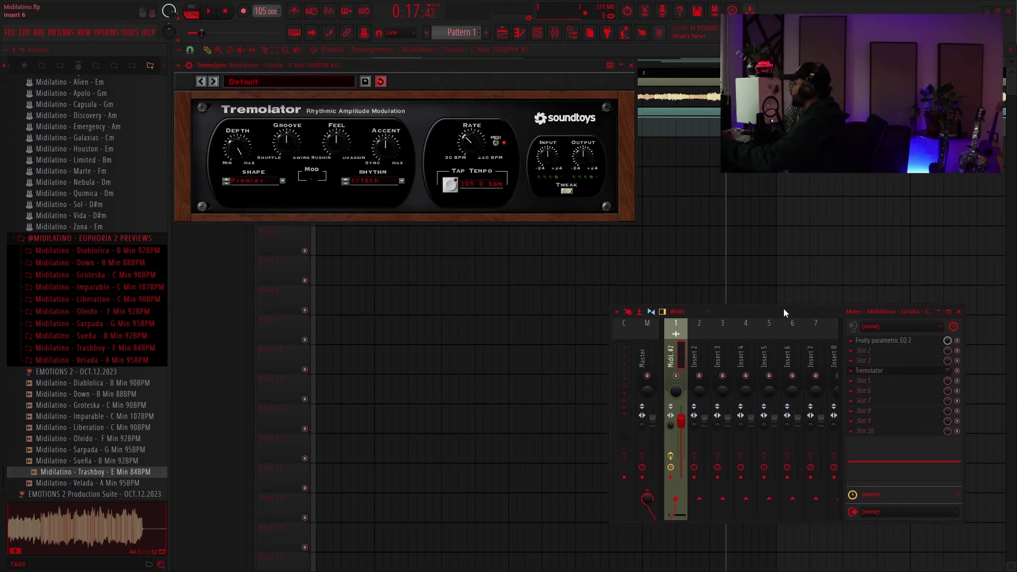
- Create an automation clip for the Tremolator's mix level and shape it into a short raised section around bar 9
{"action": "right_click", "coordinate": [947, 370]}
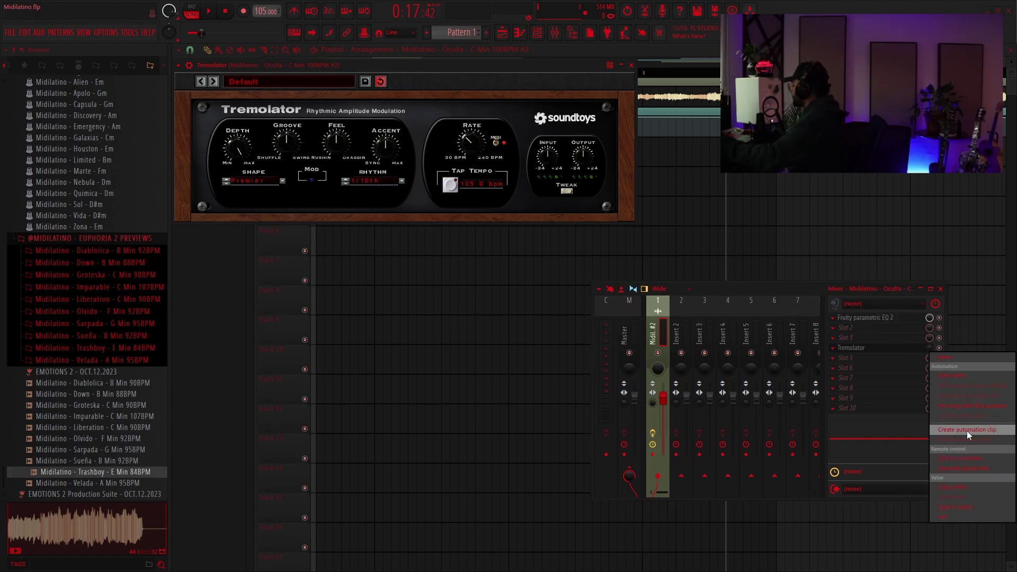
{"action": "left_click", "coordinate": [968, 431]}
{"action": "scroll", "coordinate": [701, 196], "scroll_direction": "up", "scroll_amount": 4}
{"action": "left_click_drag", "start_coordinate": [778, 194], "coordinate": [785, 176]}
{"action": "scroll", "coordinate": [774, 188], "scroll_direction": "down", "scroll_amount": 1}
{"action": "right_click", "coordinate": [749, 195]}
- Set the playhead shortly after bar 8 and listen to the Tremolator automation around bar 9
{"action": "left_click_drag", "start_coordinate": [618, 79], "coordinate": [542, 75]}
{"action": "key", "text": "space"}
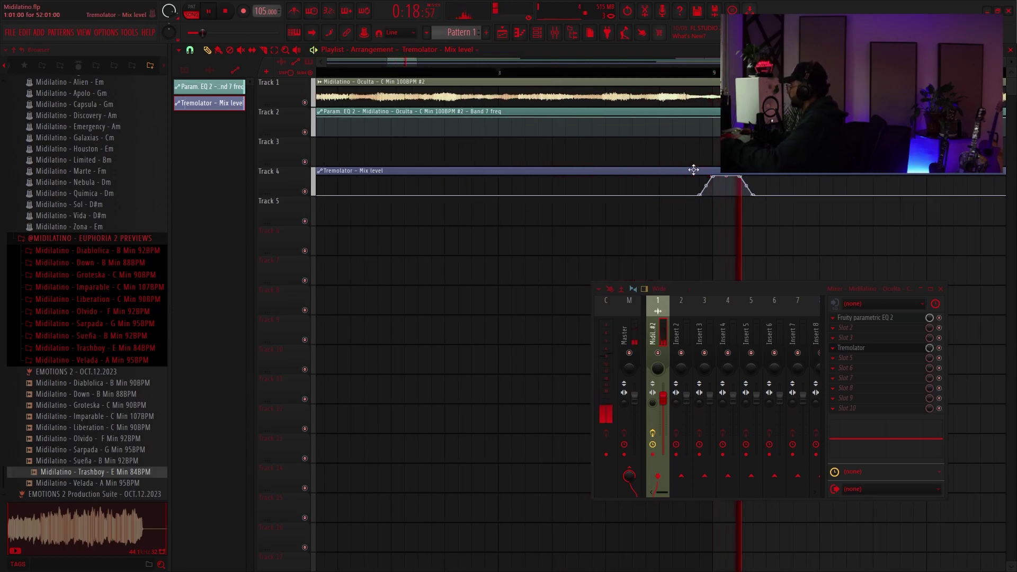
{"action": "scroll", "coordinate": [693, 170], "scroll_direction": "down", "scroll_amount": 2}
{"action": "scroll", "coordinate": [704, 188], "scroll_direction": "down", "scroll_amount": 1}
{"action": "scroll", "coordinate": [608, 195], "scroll_direction": "up", "scroll_amount": 3}
{"action": "key", "text": "space"}
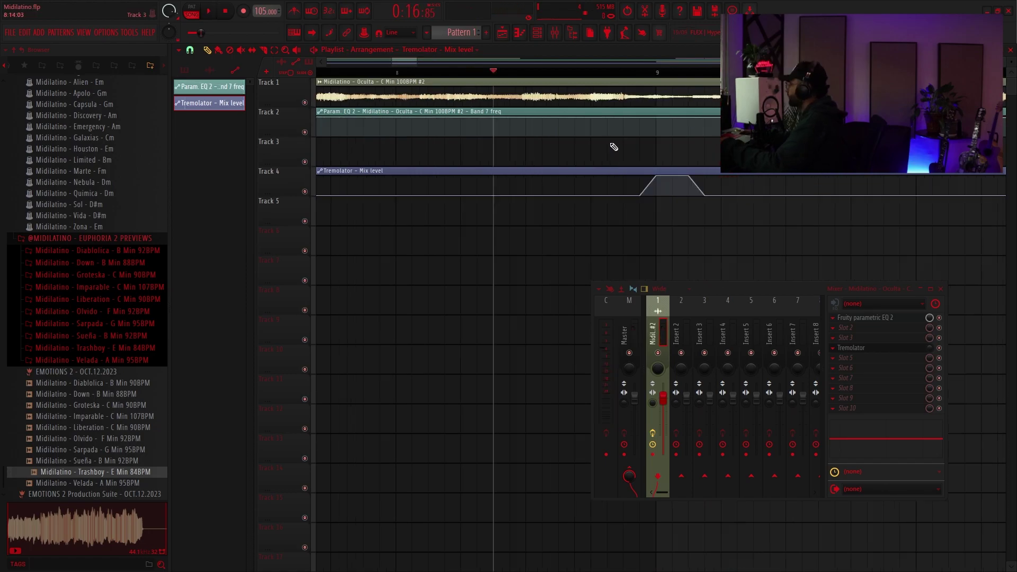
- Add points to the band 7 frequency automation around bar 9 to form two filter dips, placing point 6 at 9:06:00 and 53%
{"action": "right_click", "coordinate": [625, 121]}
{"action": "right_click", "coordinate": [657, 126]}
{"action": "right_click", "coordinate": [717, 120]}
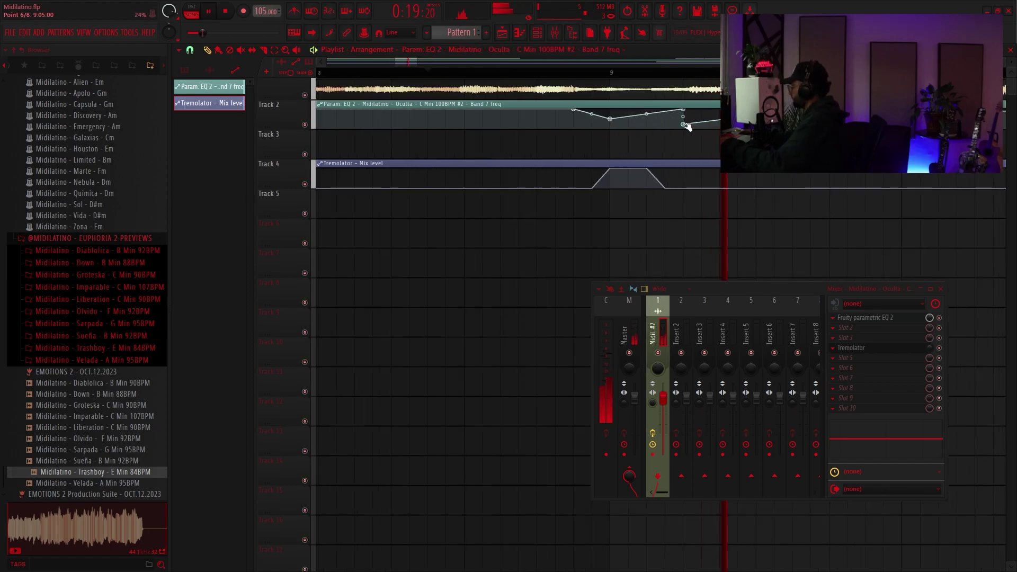
{"action": "left_click_drag", "start_coordinate": [688, 126], "coordinate": [710, 121]}
{"action": "key", "text": "space"}
{"action": "key", "text": "space"}
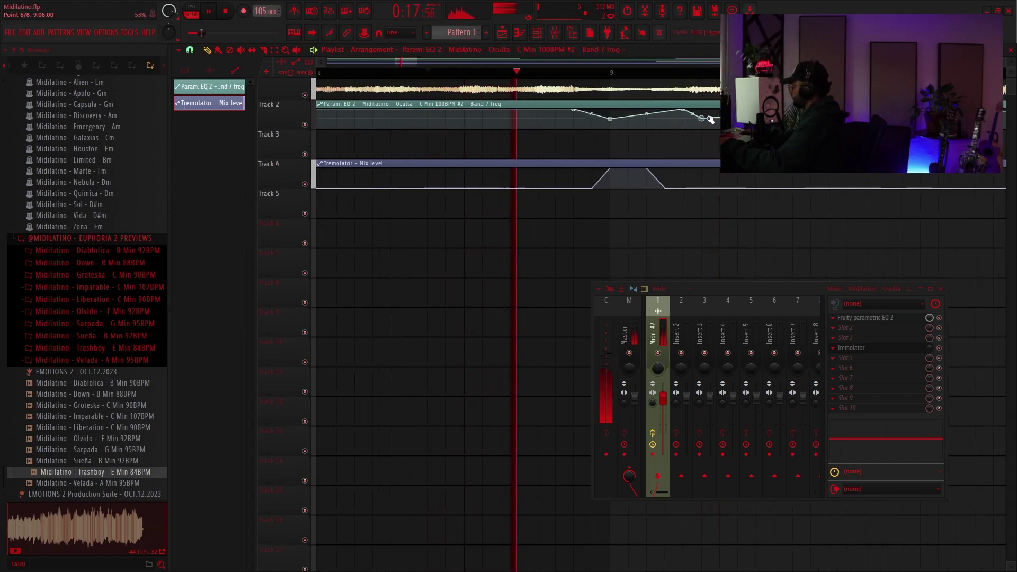
- Play back the passage around bar 9 and review the filter dips together with the Tremolator automation
{"action": "scroll", "coordinate": [642, 177], "scroll_direction": "down", "scroll_amount": 7}
{"action": "right_click", "coordinate": [674, 197]}
{"action": "scroll", "coordinate": [670, 211], "scroll_direction": "up", "scroll_amount": 3}
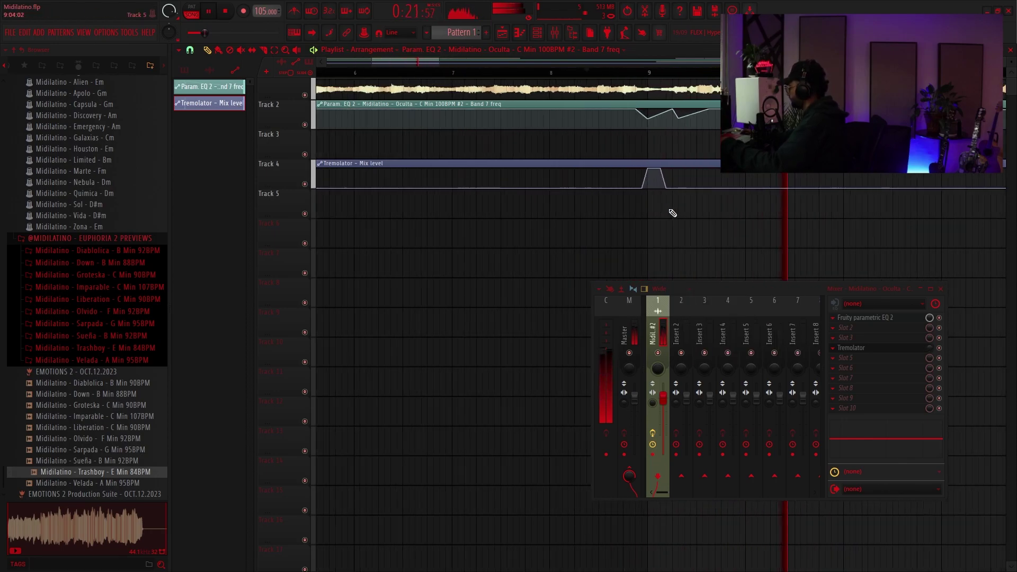
{"action": "scroll", "coordinate": [674, 215], "scroll_direction": "up", "scroll_amount": 3}
{"action": "scroll", "coordinate": [707, 237], "scroll_direction": "down", "scroll_amount": 3}
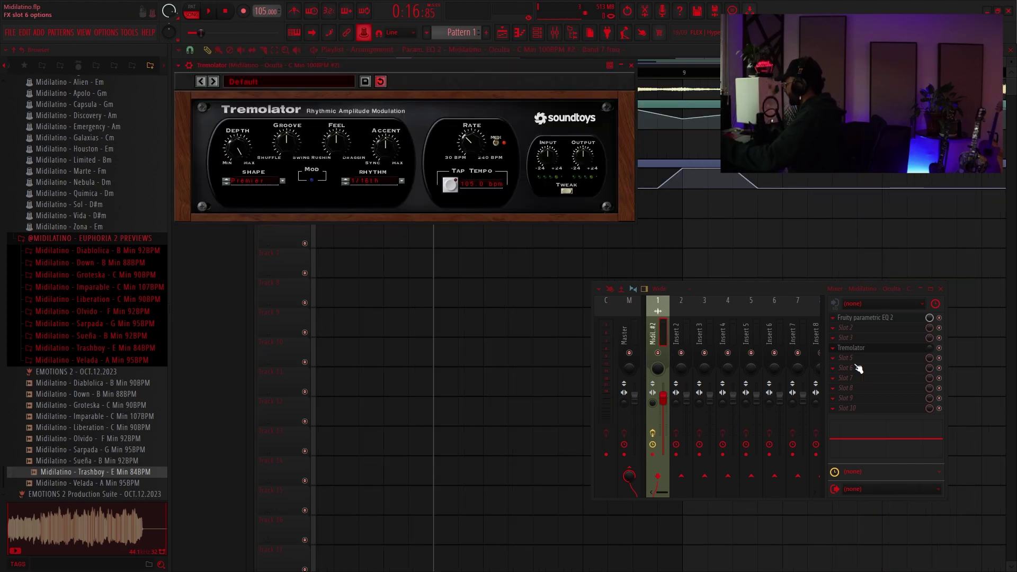
- Add a second Tremolator to slot 7 of the loop's mixer track with its rhythm set to 1/32nd
{"action": "left_click", "coordinate": [857, 368]}
{"action": "left_click", "coordinate": [822, 377]}
{"action": "left_click", "coordinate": [824, 378]}
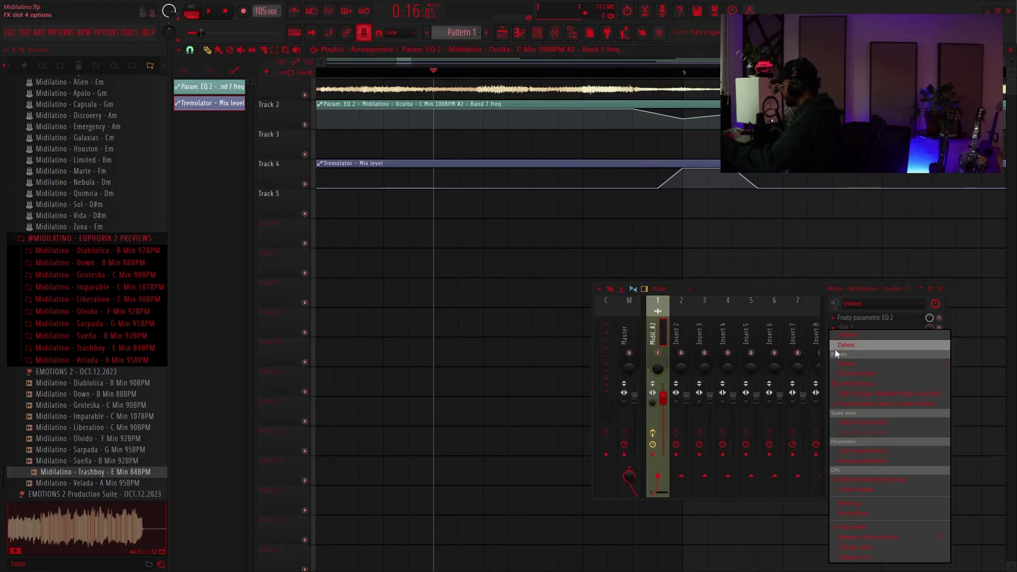
{"action": "left_click", "coordinate": [889, 372]}
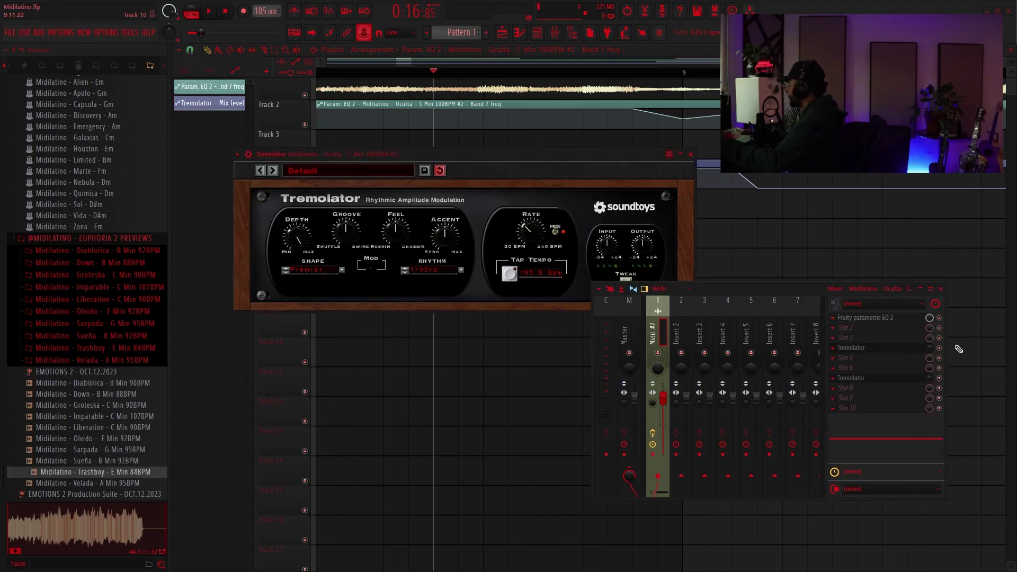
- Create an automation clip for the second Tremolator's mix level
{"action": "right_click", "coordinate": [931, 379]}
{"action": "left_click", "coordinate": [977, 460]}
{"action": "scroll", "coordinate": [836, 271], "scroll_direction": "down", "scroll_amount": 10}
{"action": "scroll", "coordinate": [798, 238], "scroll_direction": "up", "scroll_amount": 4}
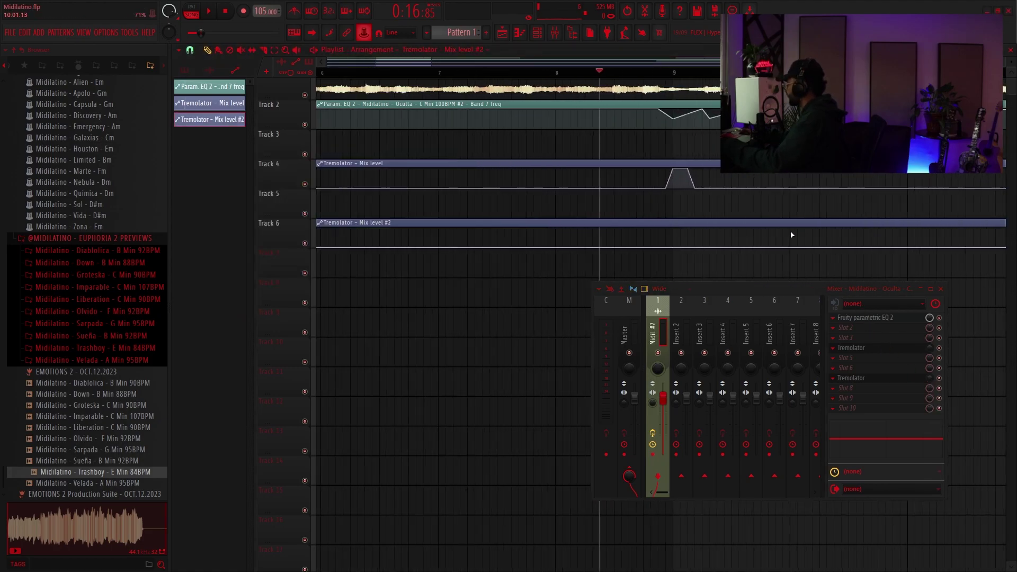
- Shape the second mix level automation into a peak just after bar 9 and make the first one drop sharply at that peak
{"action": "scroll", "coordinate": [723, 233], "scroll_direction": "up", "scroll_amount": 4}
{"action": "right_click", "coordinate": [617, 241]}
{"action": "right_click", "coordinate": [680, 247]}
{"action": "right_click", "coordinate": [632, 231]}
{"action": "left_click", "coordinate": [632, 251]}
{"action": "right_click", "coordinate": [634, 265]}
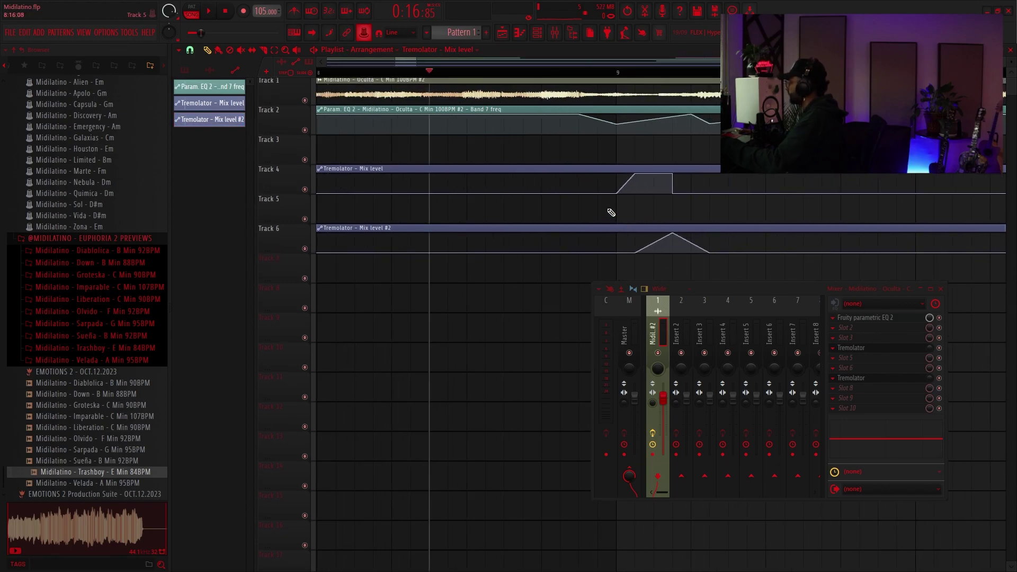
- Play the passage while starting the first mix level ramp before bar 9 and widening the second automation's peak into a plateau
{"action": "key", "text": "space"}
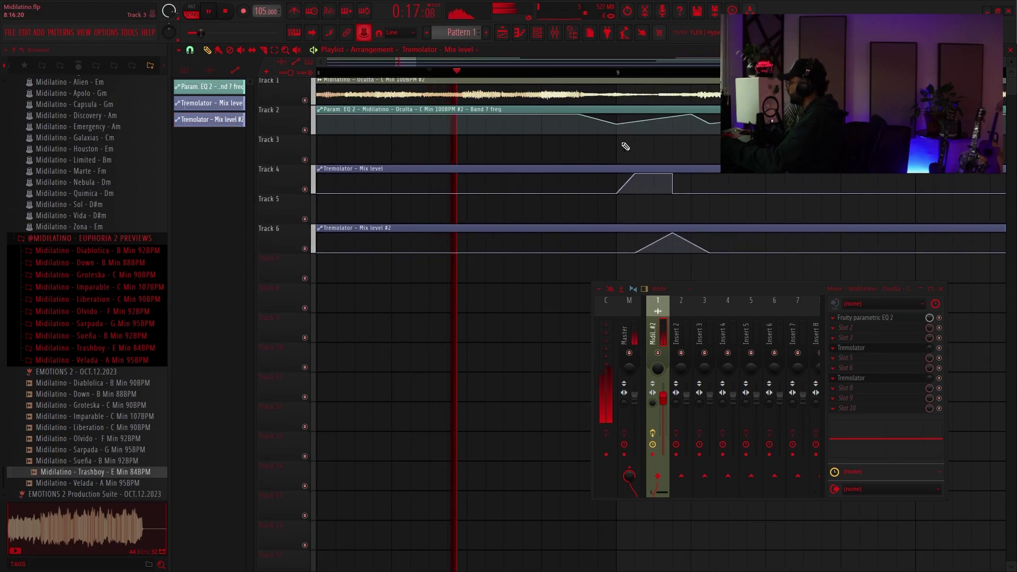
{"action": "right_click", "coordinate": [602, 193]}
{"action": "left_click", "coordinate": [608, 206]}
{"action": "right_click", "coordinate": [739, 256]}
{"action": "left_click_drag", "start_coordinate": [708, 254], "coordinate": [715, 224]}
{"action": "scroll", "coordinate": [727, 247], "scroll_direction": "up", "scroll_amount": 2}
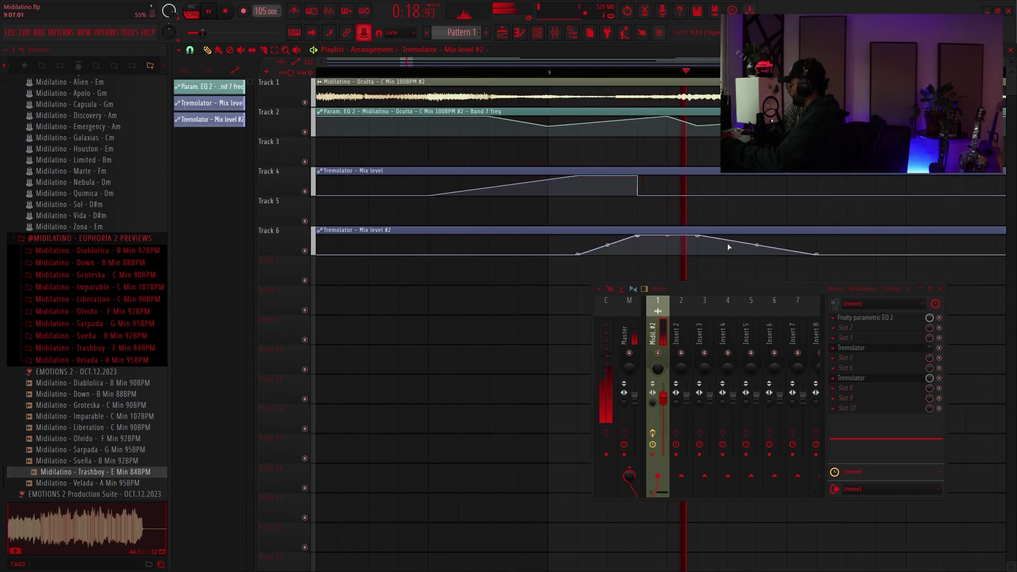
{"action": "scroll", "coordinate": [737, 246], "scroll_direction": "down", "scroll_amount": 3}
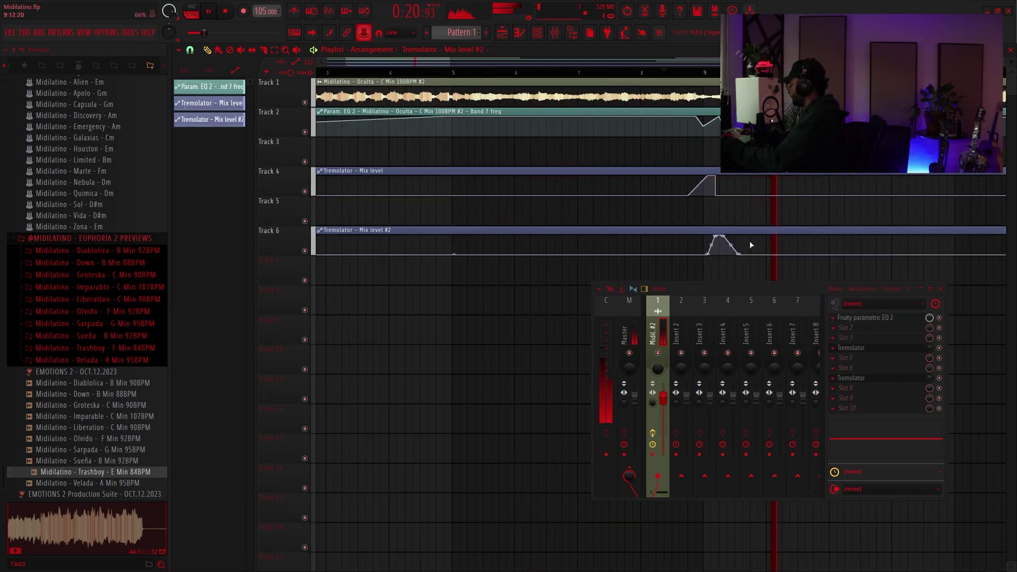
{"action": "scroll", "coordinate": [750, 244], "scroll_direction": "up", "scroll_amount": 4}
{"action": "right_click", "coordinate": [698, 226]}
{"action": "left_click", "coordinate": [663, 227]}
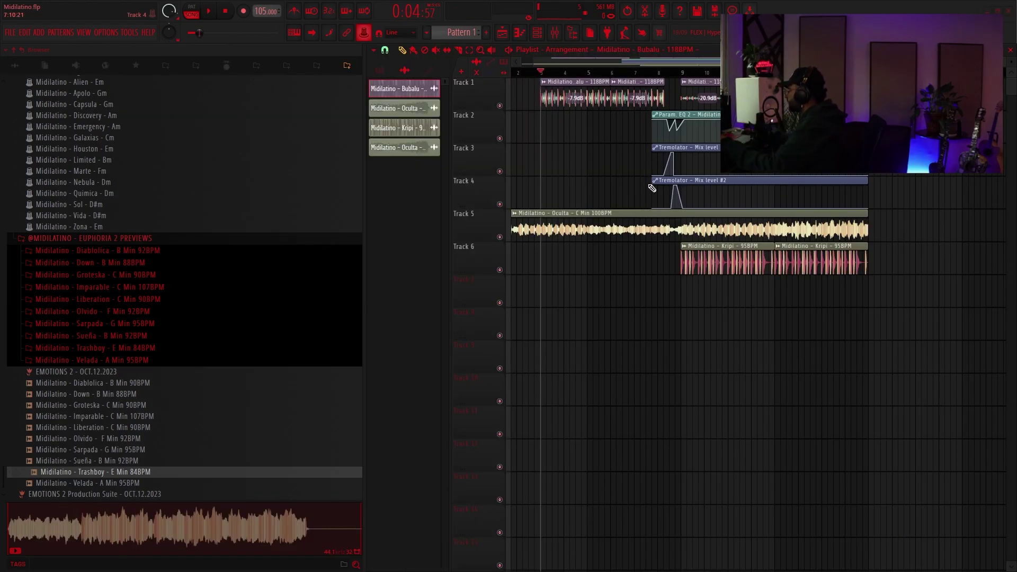
- Fill tracks 2 to 4 back to the song start with short flat copies of the three automation clips and play the result
{"action": "scroll", "coordinate": [641, 179], "scroll_direction": "up", "scroll_amount": 4}
{"action": "left_click_drag", "start_coordinate": [638, 170], "coordinate": [715, 166]}
{"action": "scroll", "coordinate": [609, 165], "scroll_direction": "down", "scroll_amount": 4}
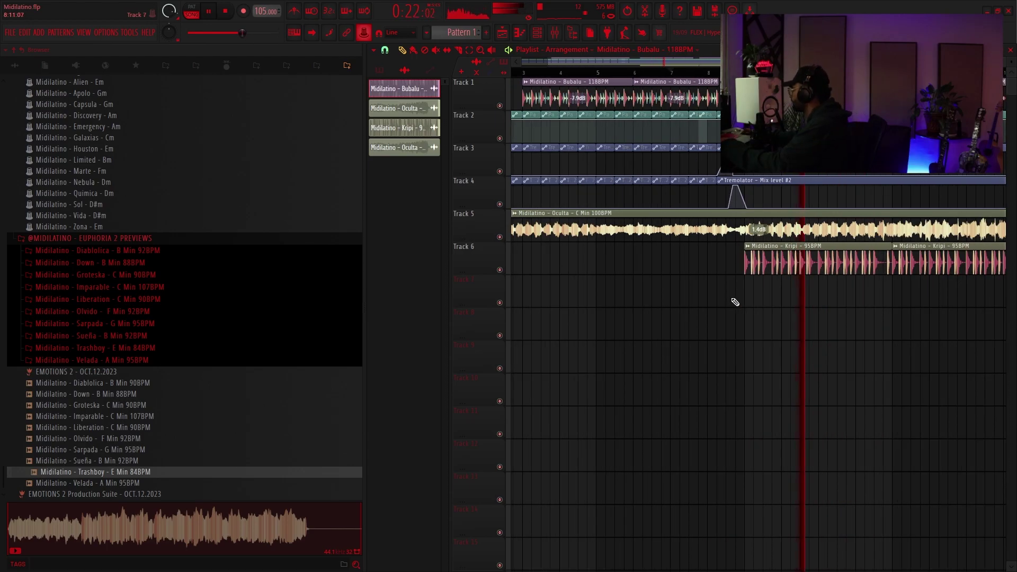
{"action": "scroll", "coordinate": [731, 297], "scroll_direction": "down", "scroll_amount": 5}
{"action": "scroll", "coordinate": [731, 298], "scroll_direction": "up", "scroll_amount": 1}
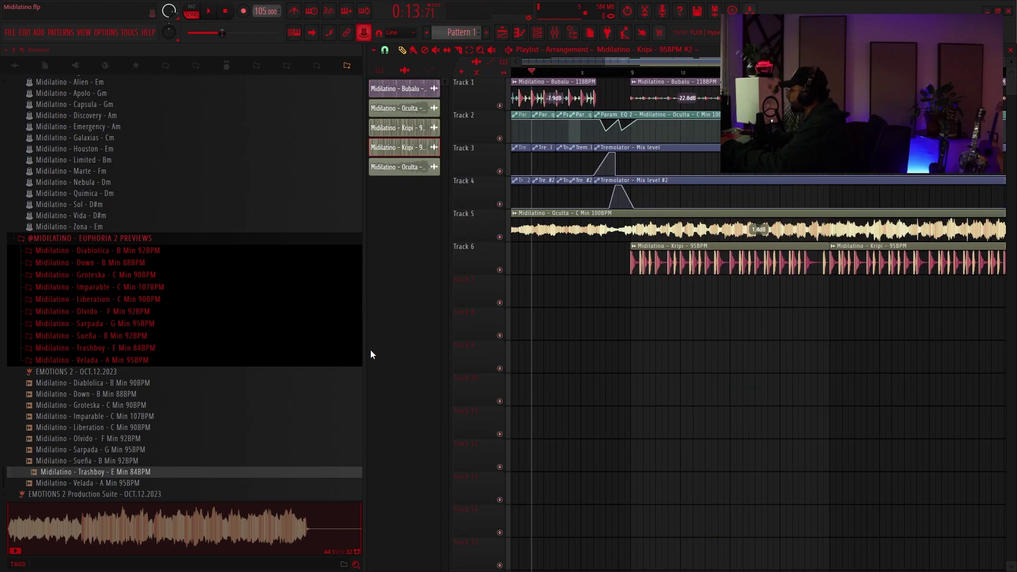
- Narrow the browser and place another Midilatino - Kripi drum clip on track 7
{"action": "left_click_drag", "start_coordinate": [366, 356], "coordinate": [273, 364]}
{"action": "left_click", "coordinate": [611, 272]}
{"action": "left_click", "coordinate": [674, 301]}
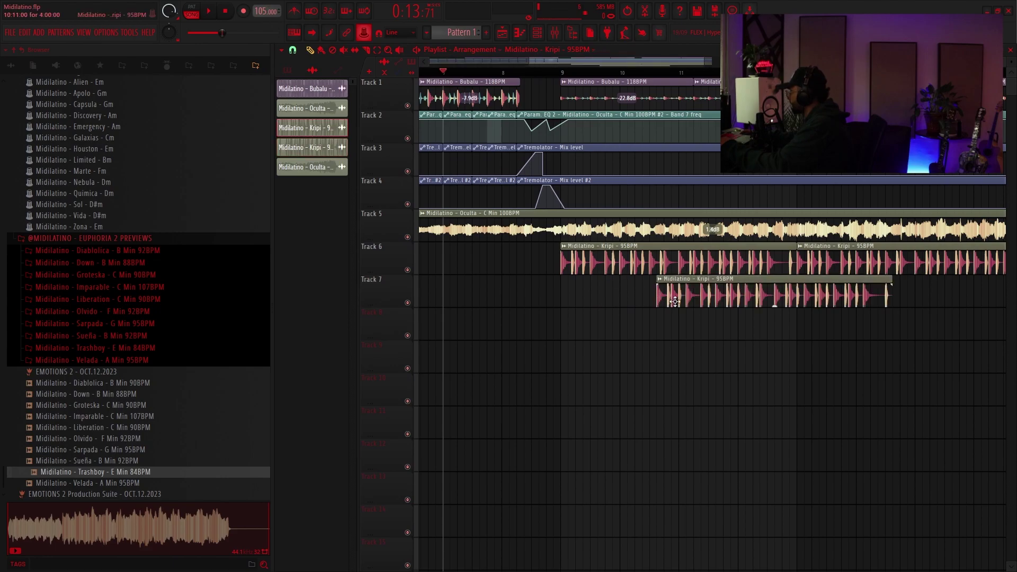
{"action": "left_click", "coordinate": [682, 354]}
{"action": "right_click", "coordinate": [681, 354]}
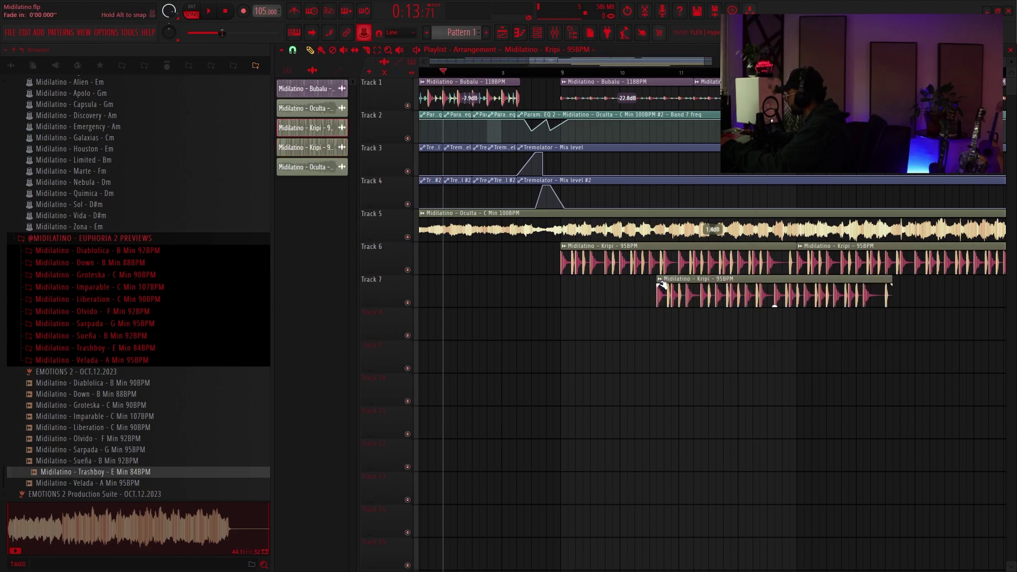
{"action": "scroll", "coordinate": [668, 296], "scroll_direction": "down", "scroll_amount": 3}
{"action": "left_click", "coordinate": [674, 312]}
{"action": "right_click", "coordinate": [688, 314]}
{"action": "scroll", "coordinate": [690, 305], "scroll_direction": "up", "scroll_amount": 3}
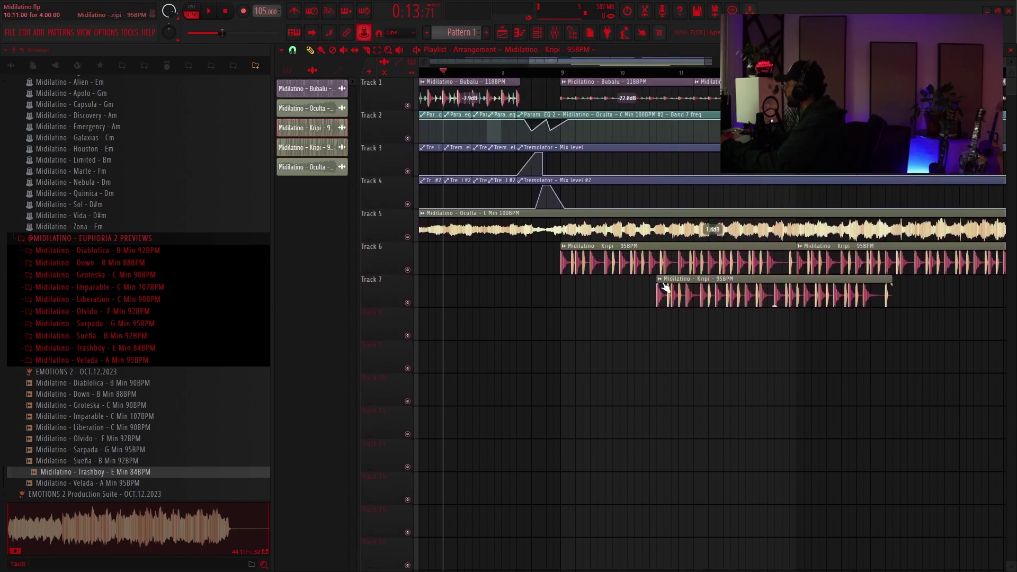
- Make the track 7 Kripi clip unique, reverse it, and align it with the drum loop starting at bar 9
{"action": "scroll", "coordinate": [665, 287], "scroll_direction": "up", "scroll_amount": 3, "text": "ctrl"}
{"action": "left_click", "coordinate": [635, 281]}
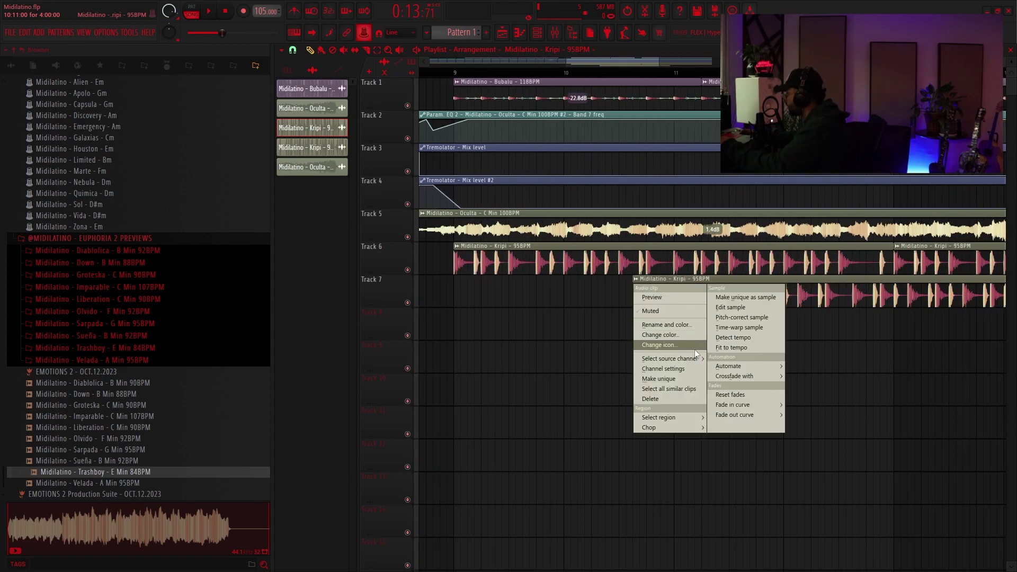
{"action": "left_click", "coordinate": [689, 380]}
{"action": "key", "text": "Escape"}
{"action": "scroll", "coordinate": [770, 358], "scroll_direction": "down", "scroll_amount": 3, "text": "ctrl"}
{"action": "left_click", "coordinate": [702, 328]}
{"action": "left_click_drag", "start_coordinate": [831, 336], "coordinate": [686, 304]}
{"action": "right_click", "coordinate": [769, 313]}
{"action": "scroll", "coordinate": [762, 305], "scroll_direction": "up", "scroll_amount": 3, "text": "ctrl"}
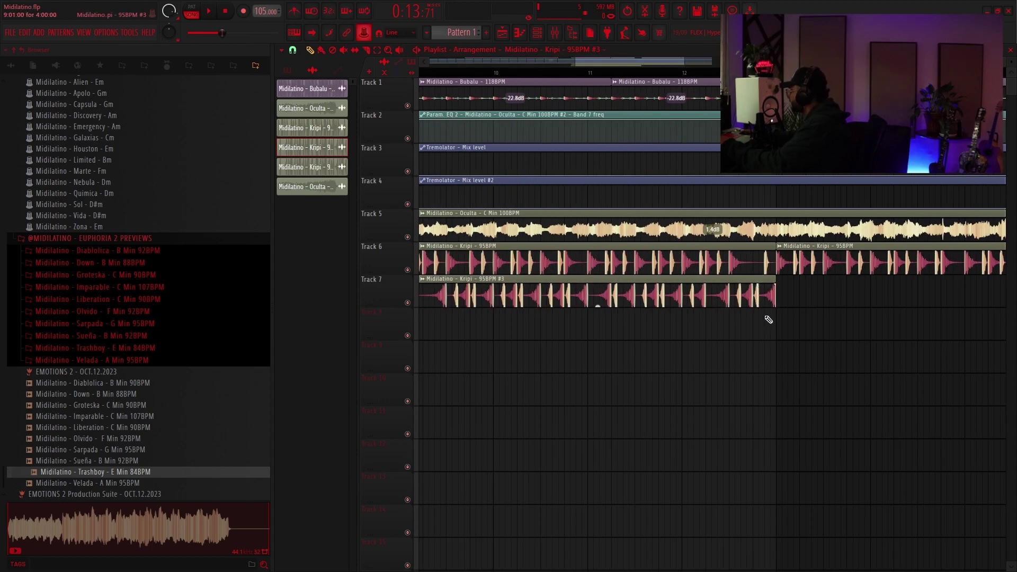
- Slice the reversed Kripi clip at 12:14, near its end
{"action": "scroll", "coordinate": [760, 307], "scroll_direction": "up", "scroll_amount": 3, "text": "ctrl"}
{"action": "right_click", "coordinate": [770, 316]}
{"action": "left_click", "coordinate": [786, 405]}
{"action": "scroll", "coordinate": [772, 334], "scroll_direction": "up", "scroll_amount": 3, "text": "ctrl"}
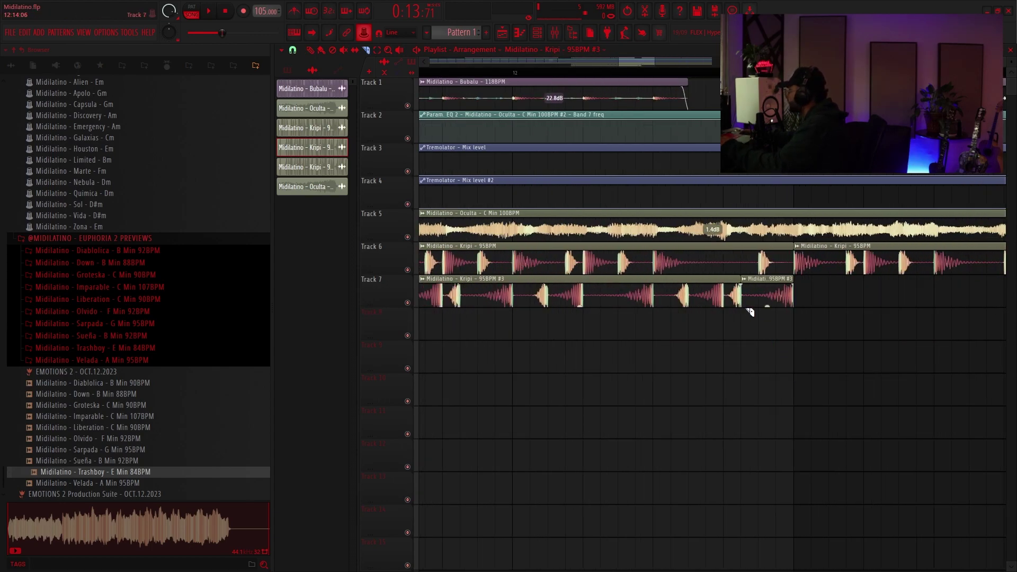
{"action": "right_click", "coordinate": [716, 304]}
{"action": "scroll", "coordinate": [710, 304], "scroll_direction": "down", "scroll_amount": 3, "text": "ctrl"}
{"action": "right_click", "coordinate": [713, 305]}
{"action": "left_click", "coordinate": [725, 320]}
- Remove the rest of the reversed clip, keeping only the final three steps before bar 13 with a fade-in
{"action": "scroll", "coordinate": [727, 318], "scroll_direction": "down", "scroll_amount": 3, "text": "ctrl"}
{"action": "mouse_move", "coordinate": [728, 319]}
{"action": "left_mouse_down"}
{"action": "mouse_move", "coordinate": [784, 352]}
{"action": "mouse_move", "coordinate": [866, 357]}
{"action": "left_mouse_up"}
{"action": "right_click", "coordinate": [773, 330]}
{"action": "left_click", "coordinate": [788, 346]}
{"action": "right_click", "coordinate": [865, 358]}
{"action": "left_click", "coordinate": [879, 390]}
{"action": "left_click", "coordinate": [978, 532]}
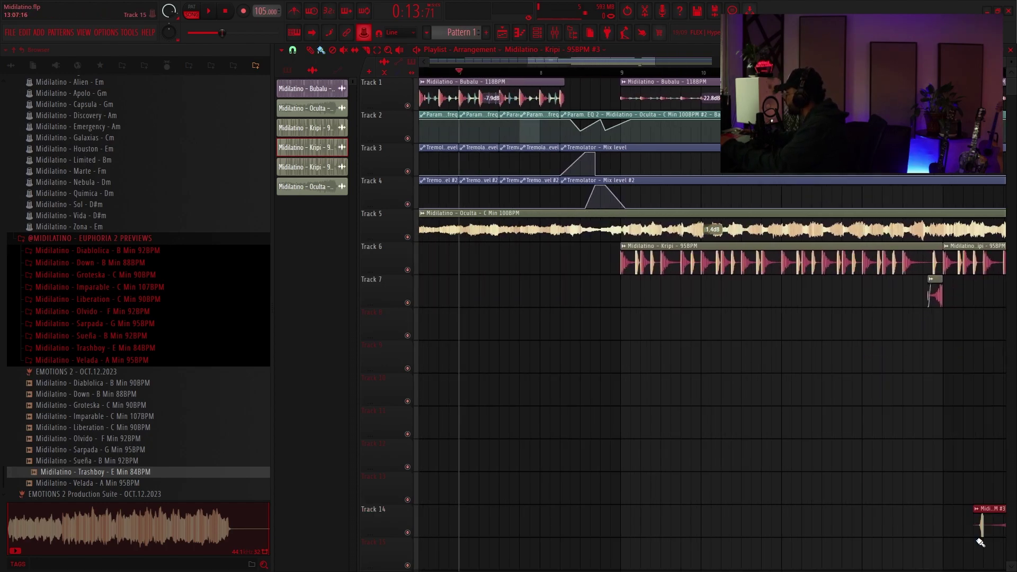
{"action": "key", "text": "ctrl+z"}
{"action": "scroll", "coordinate": [947, 345], "scroll_direction": "up", "scroll_amount": 3, "text": "ctrl"}
{"action": "left_click_drag", "start_coordinate": [947, 344], "coordinate": [891, 315]}
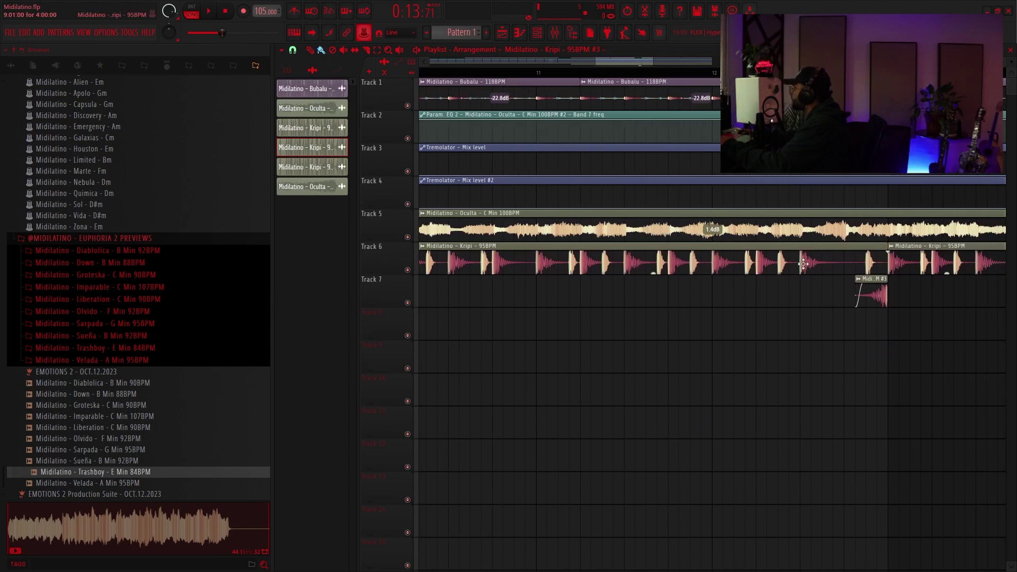
- Copy the reversed slice earlier in bar 12 on track 7 so it leads into the kick near the middle of the bar
{"action": "scroll", "coordinate": [873, 303], "scroll_direction": "up", "scroll_amount": 2}
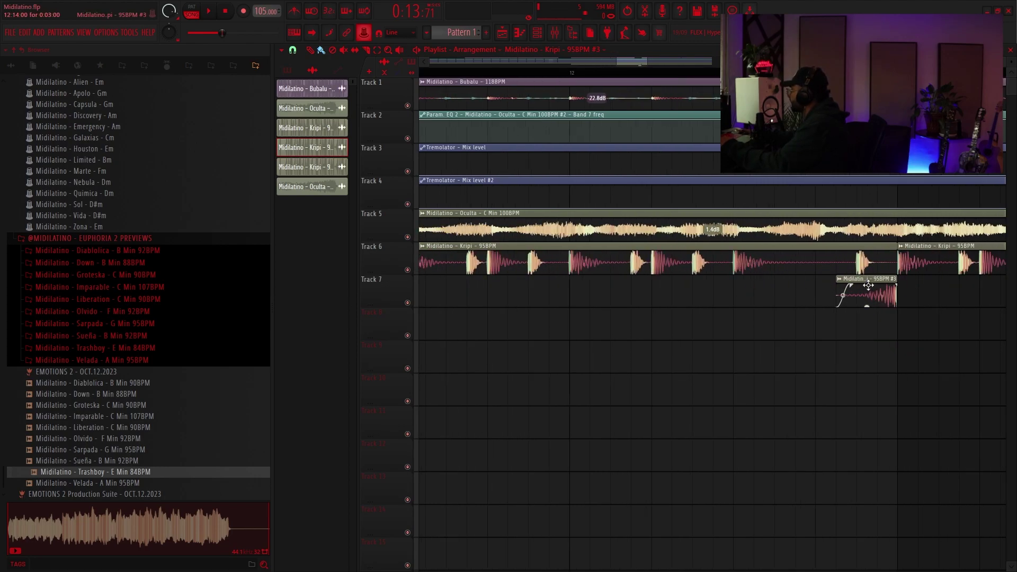
{"action": "scroll", "coordinate": [872, 272], "scroll_direction": "up", "scroll_amount": 2, "text": "ctrl"}
{"action": "scroll", "coordinate": [895, 313], "scroll_direction": "down", "scroll_amount": 1, "text": "ctrl"}
{"action": "left_click_drag", "start_coordinate": [903, 325], "coordinate": [747, 272]}
{"action": "scroll", "coordinate": [701, 274], "scroll_direction": "down", "scroll_amount": 2}
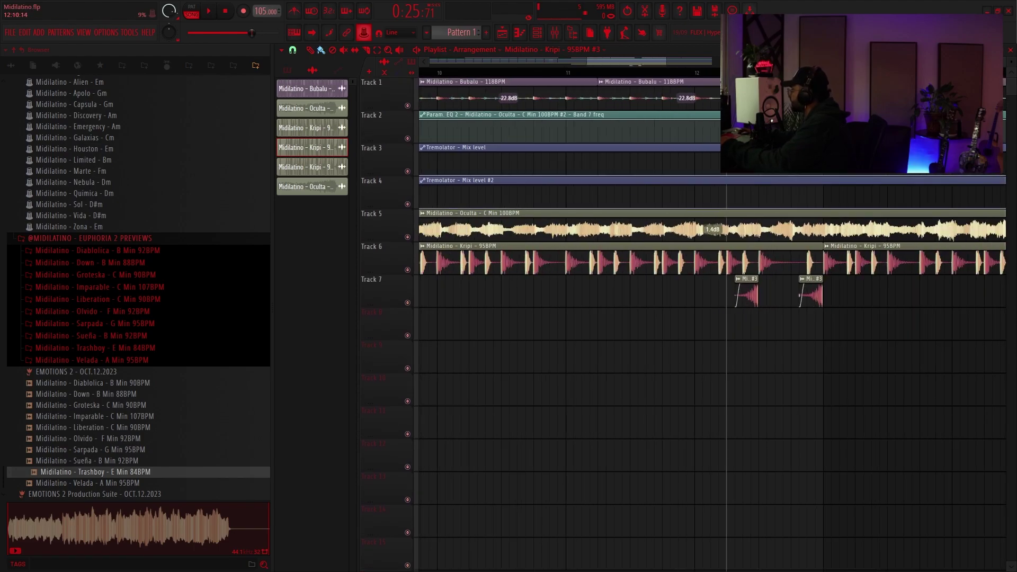
{"action": "scroll", "coordinate": [728, 233], "scroll_direction": "down", "scroll_amount": 2}
{"action": "right_click", "coordinate": [749, 263]}
{"action": "left_click", "coordinate": [758, 269]}
- Play back bar 12 and listen to how the two reversed slices fit the drums
{"action": "key", "text": "space"}
{"action": "scroll", "coordinate": [745, 317], "scroll_direction": "up", "scroll_amount": 5}
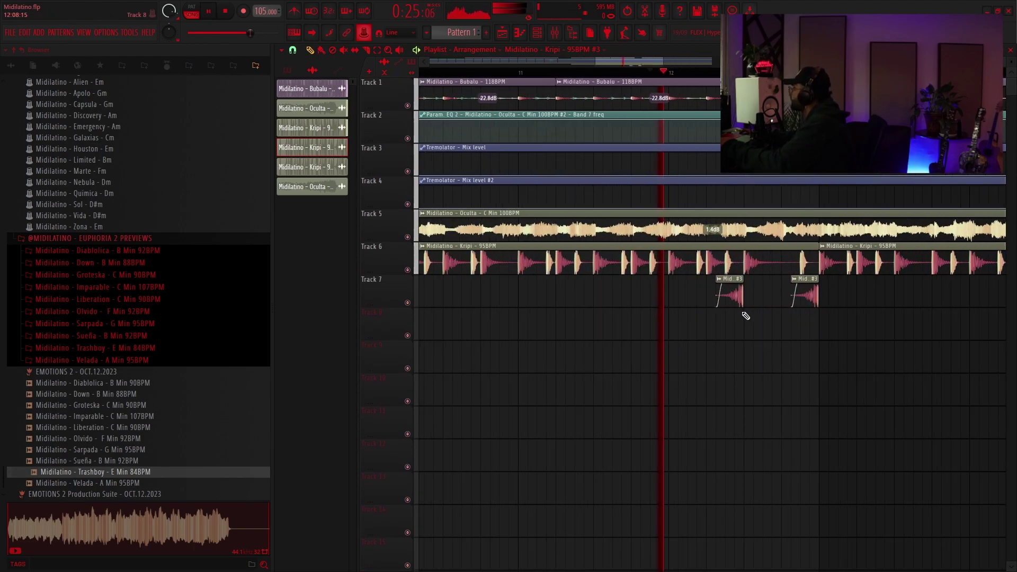
{"action": "scroll", "coordinate": [794, 319], "scroll_direction": "down", "scroll_amount": 4}
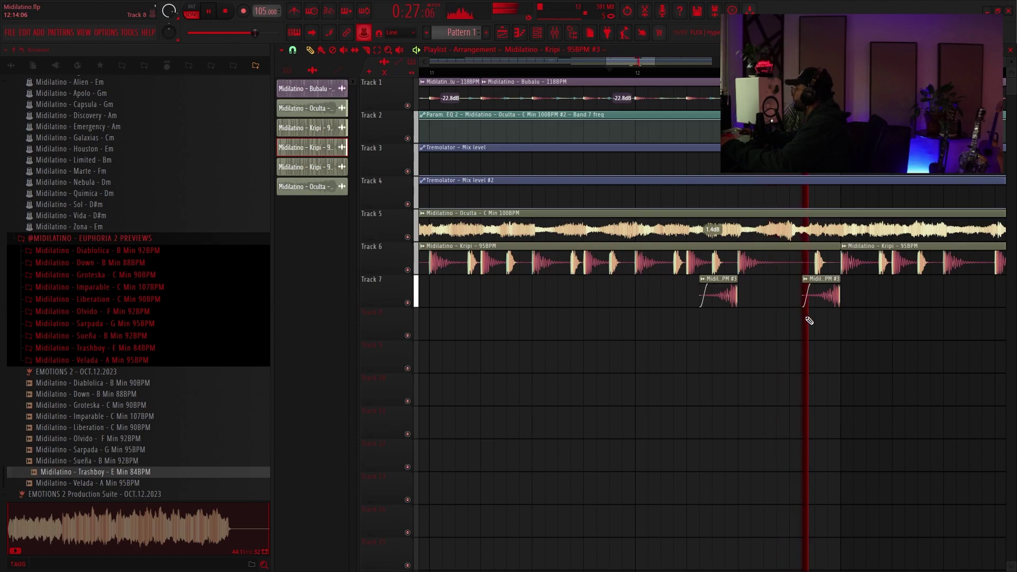
{"action": "key", "text": "space"}
- Add a Kripi clip, trim it to a single two-step hit, and place it at 12:11 on track 7 between the reversed slices
{"action": "left_click", "coordinate": [785, 324]}
{"action": "right_click", "coordinate": [811, 327]}
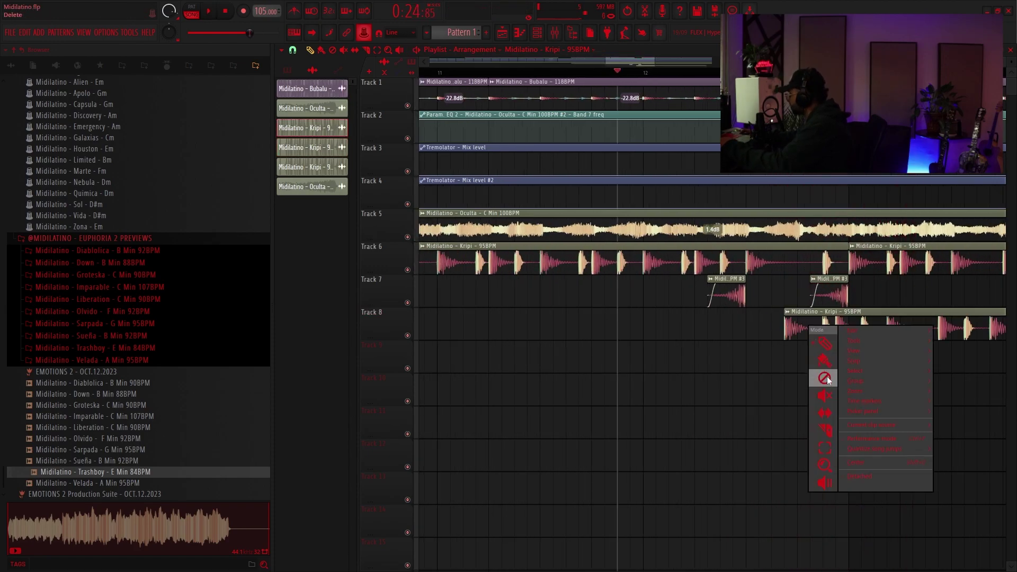
{"action": "left_click", "coordinate": [830, 437]}
{"action": "scroll", "coordinate": [812, 330], "scroll_direction": "up", "scroll_amount": 2}
{"action": "left_click", "coordinate": [816, 330]}
{"action": "right_click", "coordinate": [824, 329]}
{"action": "right_click", "coordinate": [824, 329]}
{"action": "left_click", "coordinate": [836, 344]}
{"action": "mouse_move", "coordinate": [791, 329]}
{"action": "left_mouse_down"}
{"action": "mouse_move", "coordinate": [788, 299]}
{"action": "mouse_move", "coordinate": [724, 298]}
{"action": "left_mouse_up"}
- Play back the drum fill at the end of bar 12 and into bar 13
{"action": "key", "text": "space"}
{"action": "scroll", "coordinate": [750, 302], "scroll_direction": "up", "scroll_amount": 4}
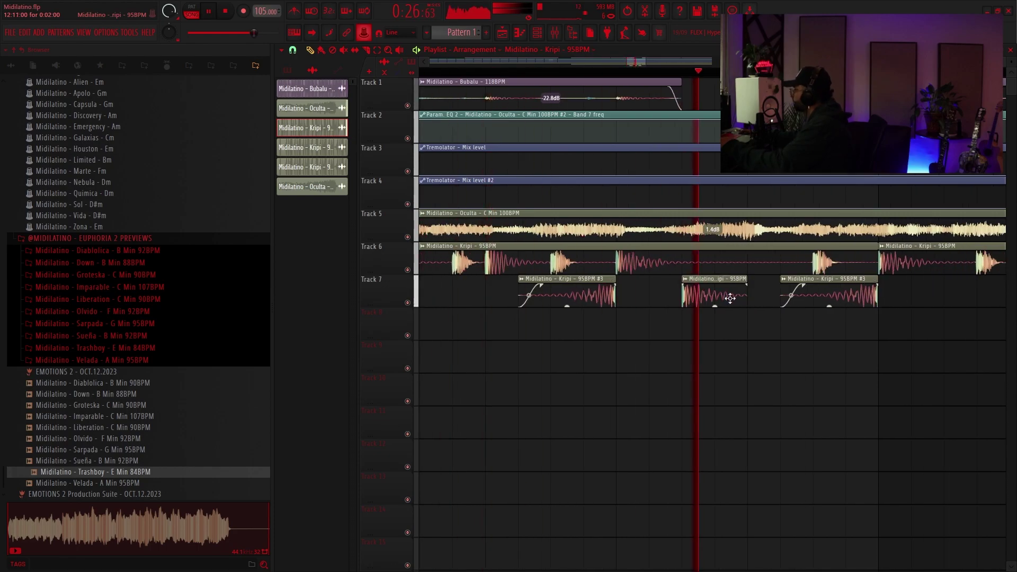
{"action": "scroll", "coordinate": [726, 304], "scroll_direction": "down", "scroll_amount": 5}
{"action": "scroll", "coordinate": [729, 305], "scroll_direction": "down", "scroll_amount": 3}
{"action": "left_click_drag", "start_coordinate": [742, 444], "coordinate": [729, 400]}
{"action": "scroll", "coordinate": [729, 399], "scroll_direction": "down", "scroll_amount": 4}
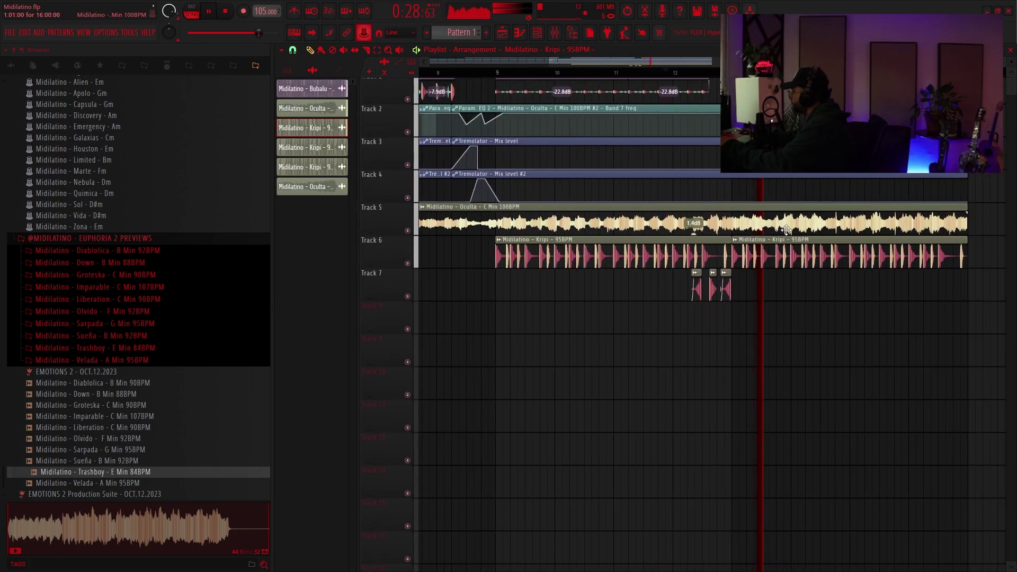
- Copy the Midilatino - Bubalu clips from bars 9 to 12 on track 1 to start at bar 13
{"action": "middle_click", "coordinate": [786, 231]}
{"action": "left_click", "coordinate": [805, 249]}
{"action": "left_click_drag", "start_coordinate": [929, 239], "coordinate": [825, 246]}
{"action": "key", "text": "space"}
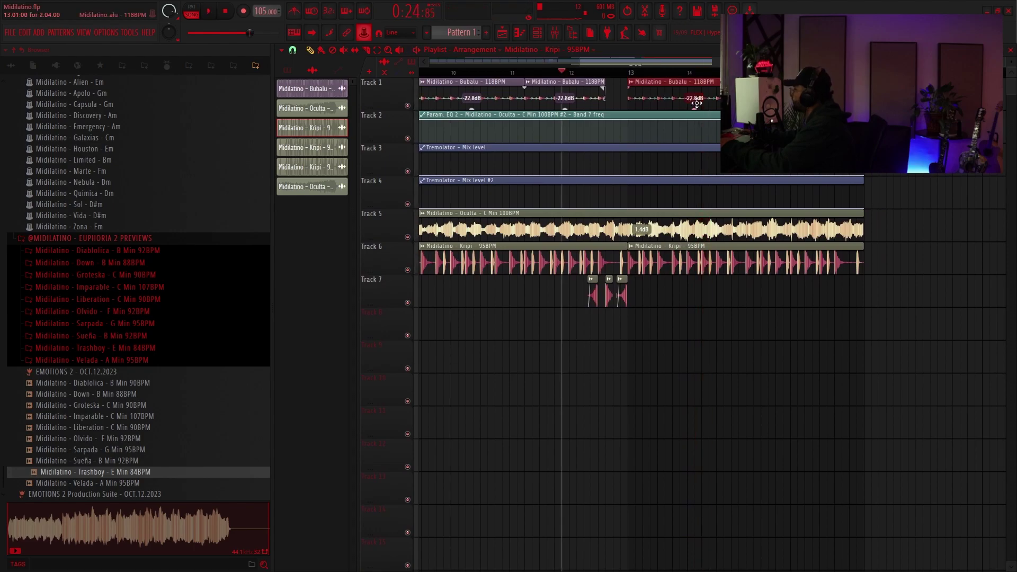
- Raise the copied Bubalu clips' gain to -14.5 dB while playing the transition into bar 13
{"action": "key", "text": "space"}
{"action": "left_click_drag", "start_coordinate": [694, 108], "coordinate": [718, 165]}
{"action": "scroll", "coordinate": [670, 209], "scroll_direction": "up", "scroll_amount": 3}
{"action": "middle_click", "coordinate": [670, 210]}
{"action": "left_click", "coordinate": [677, 223]}
{"action": "scroll", "coordinate": [667, 290], "scroll_direction": "up", "scroll_amount": 4}
{"action": "scroll", "coordinate": [667, 290], "scroll_direction": "down", "scroll_amount": 6}
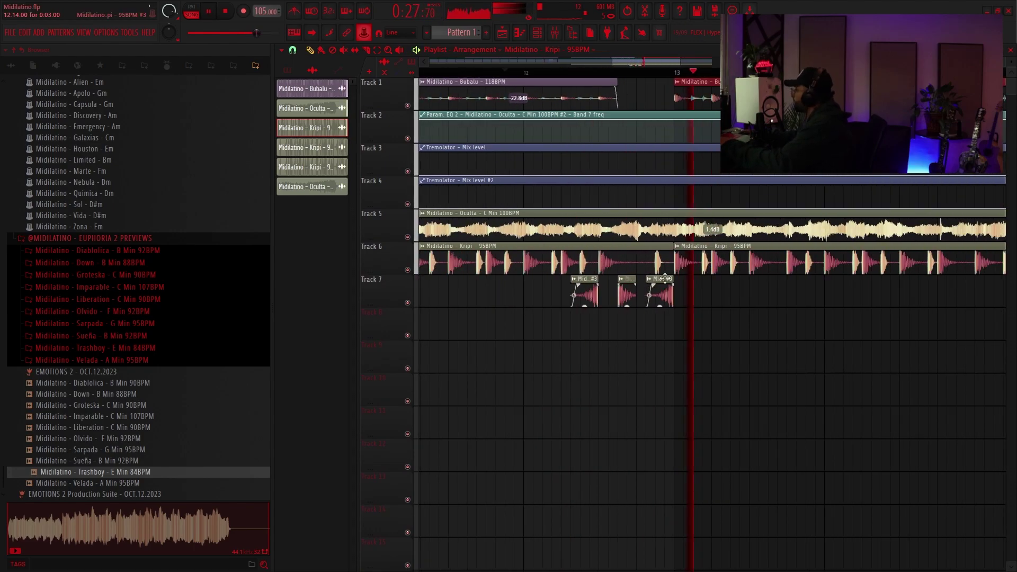
- Cut the second Kripi drum loop on track 6 off at 16:11
{"action": "middle_click", "coordinate": [774, 215]}
{"action": "left_click", "coordinate": [786, 235]}
{"action": "scroll", "coordinate": [786, 235], "scroll_direction": "down", "scroll_amount": 2}
{"action": "scroll", "coordinate": [716, 181], "scroll_direction": "up", "scroll_amount": 3}
{"action": "middle_click", "coordinate": [714, 176]}
{"action": "left_click", "coordinate": [714, 176]}
{"action": "scroll", "coordinate": [712, 176], "scroll_direction": "up", "scroll_amount": 3}
{"action": "left_click_drag", "start_coordinate": [712, 176], "coordinate": [776, 212]}
{"action": "middle_click", "coordinate": [784, 216]}
{"action": "left_click", "coordinate": [785, 217]}
- Place two two-step Kripi hits on track 7 at 16:11 and 16:13
{"action": "scroll", "coordinate": [739, 205], "scroll_direction": "down", "scroll_amount": 4}
{"action": "scroll", "coordinate": [730, 265], "scroll_direction": "up", "scroll_amount": 3}
{"action": "middle_click", "coordinate": [723, 265]}
{"action": "left_click", "coordinate": [741, 364]}
{"action": "scroll", "coordinate": [734, 267], "scroll_direction": "up", "scroll_amount": 3}
{"action": "left_click", "coordinate": [715, 265]}
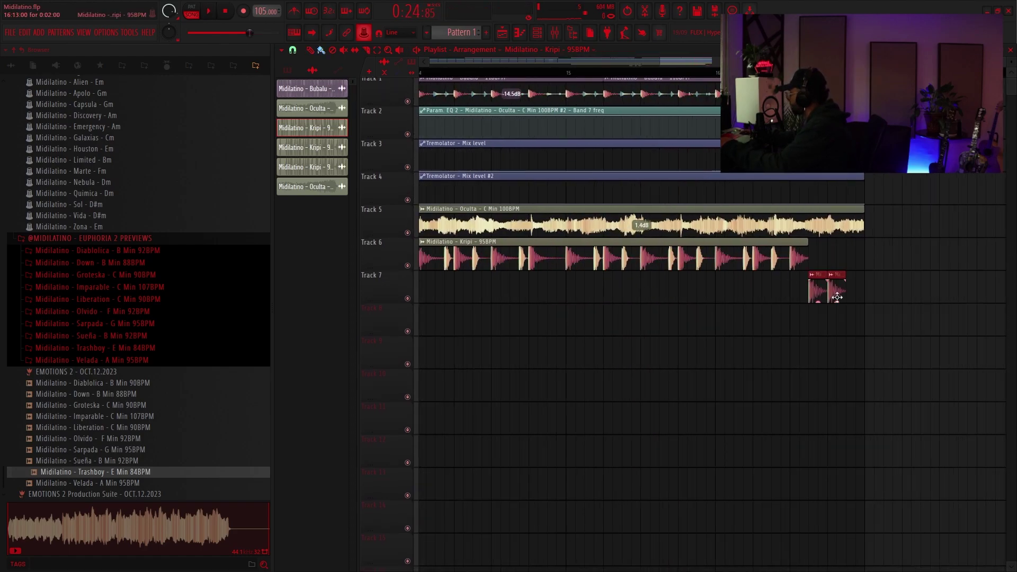
- Delete the extra Kripi hit at 16:13 and trim the last Bubalu clip to end at 16:11
{"action": "right_click", "coordinate": [832, 297]}
{"action": "scroll", "coordinate": [813, 182], "scroll_direction": "up", "scroll_amount": 1}
{"action": "middle_click", "coordinate": [819, 164]}
{"action": "left_click", "coordinate": [836, 255]}
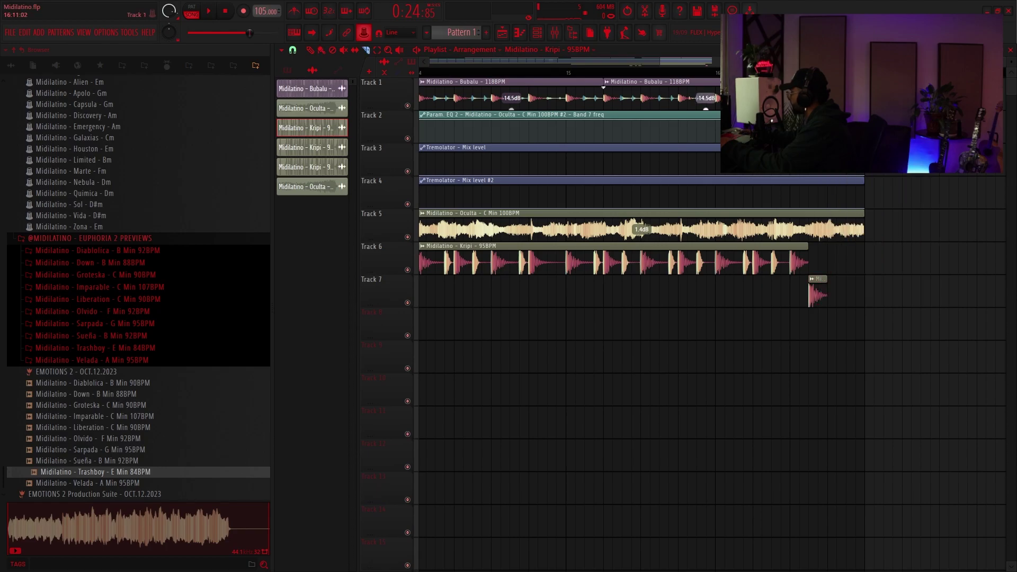
{"action": "middle_click", "coordinate": [822, 107]}
{"action": "left_click", "coordinate": [836, 133]}
- Set the playhead near bar 16 and listen to the ending
{"action": "left_click", "coordinate": [733, 73]}
{"action": "key", "text": "space"}
{"action": "scroll", "coordinate": [777, 260], "scroll_direction": "up", "scroll_amount": 3}
{"action": "scroll", "coordinate": [808, 261], "scroll_direction": "down", "scroll_amount": 3}
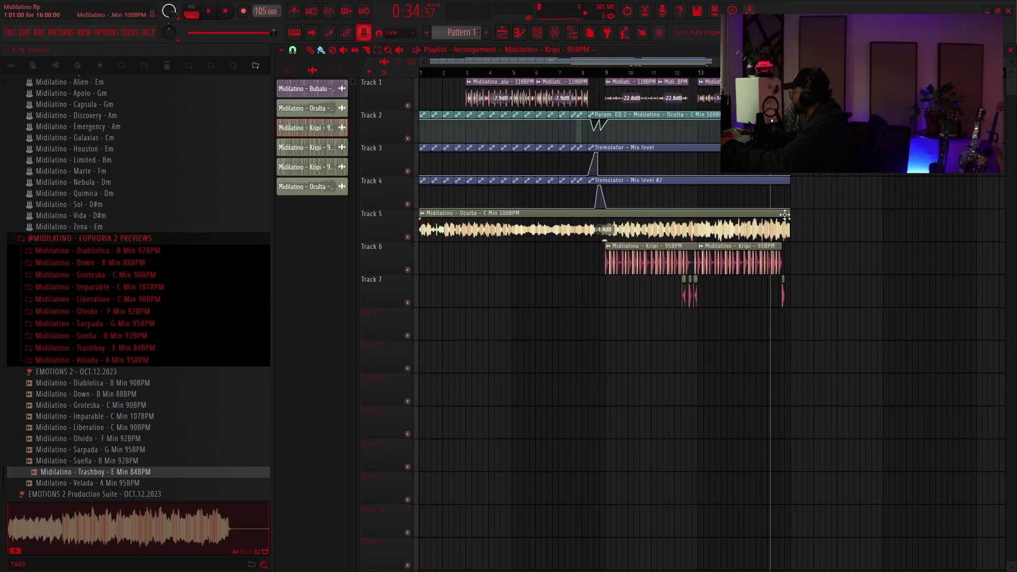
- Extend the Oculta loop clip on track 5 well past bar 17 to include its tail, and play the ending
{"action": "left_click_drag", "start_coordinate": [788, 214], "coordinate": [967, 214]}
{"action": "key", "text": "space"}
{"action": "scroll", "coordinate": [826, 254], "scroll_direction": "up", "scroll_amount": 5}
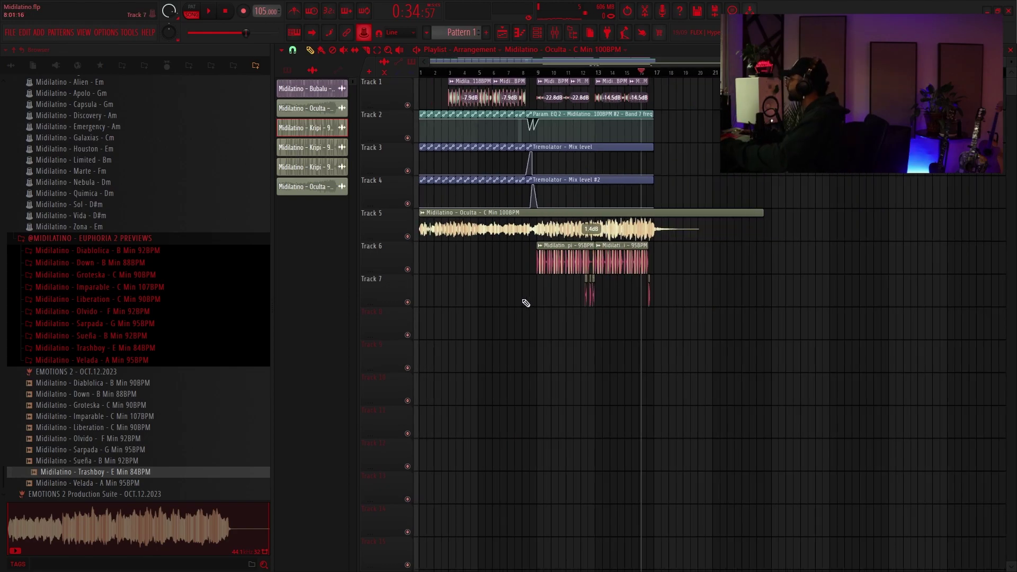
{"action": "right_click", "coordinate": [525, 302]}
{"action": "left_click", "coordinate": [491, 295]}
{"action": "right_click", "coordinate": [491, 295]}
{"action": "left_click", "coordinate": [513, 304]}
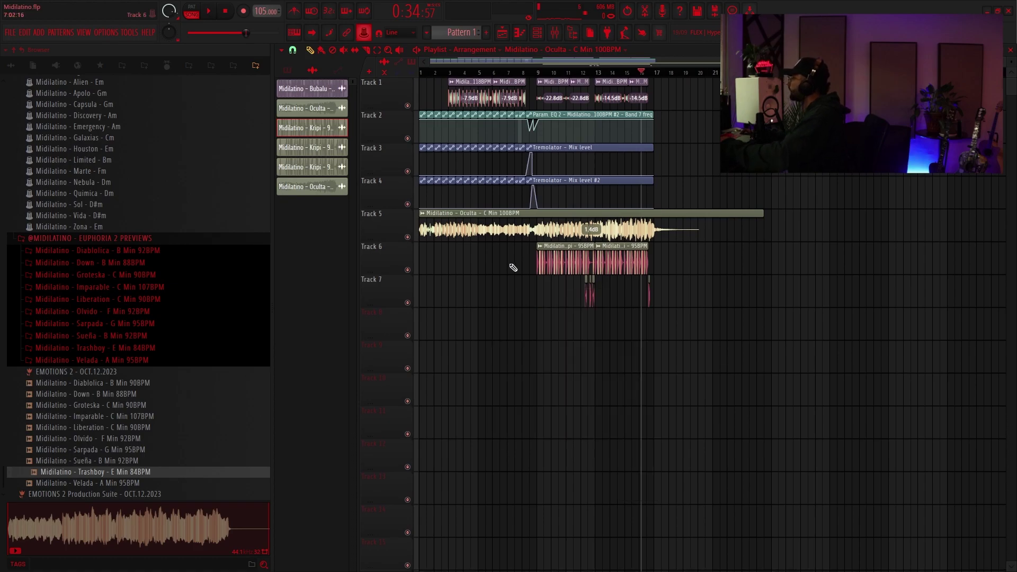
- Play the full arrangement from bar 3 through to the loop's tail after bar 16 and review it
{"action": "left_click", "coordinate": [448, 73]}
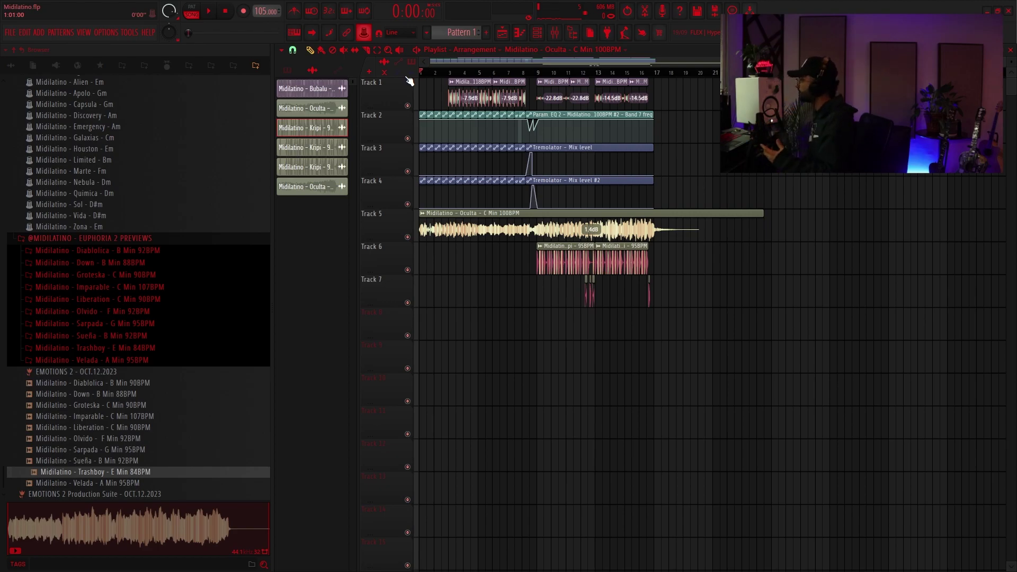
{"action": "scroll", "coordinate": [456, 91], "scroll_direction": "up", "scroll_amount": 2}
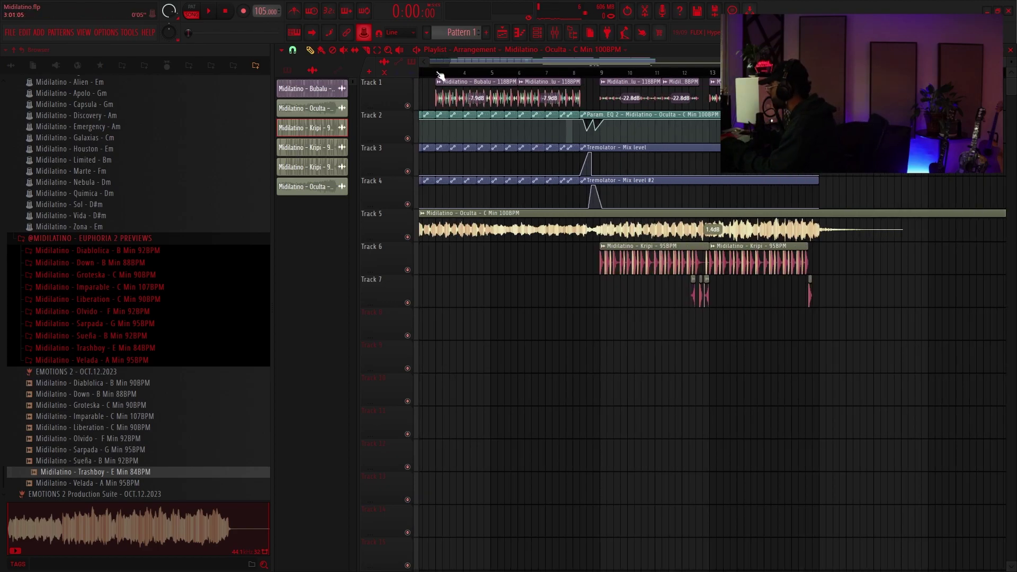
{"action": "left_click", "coordinate": [439, 72]}
{"action": "key", "text": "space"}
{"action": "scroll", "coordinate": [485, 171], "scroll_direction": "up", "scroll_amount": 6}
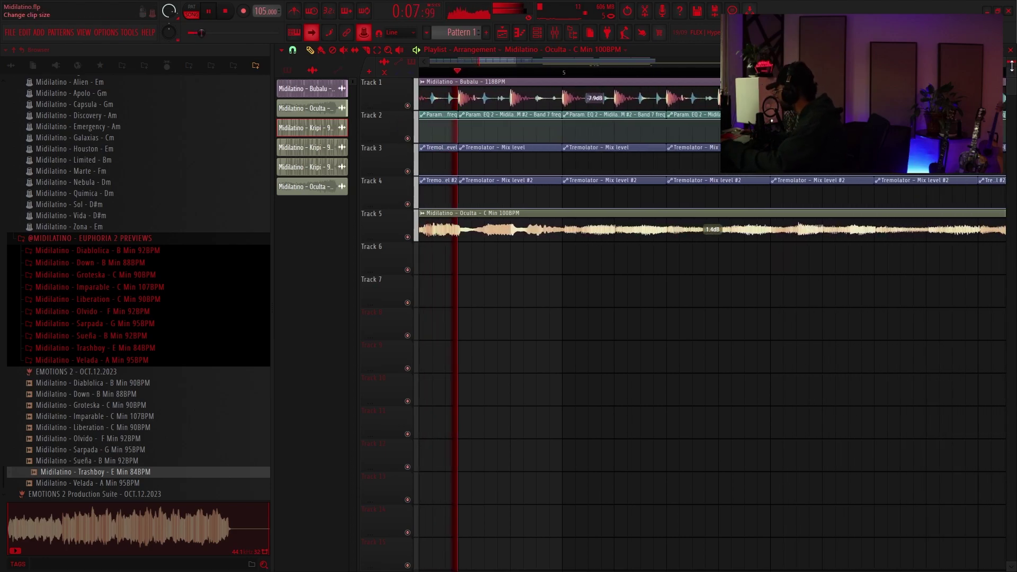
{"action": "scroll", "coordinate": [769, 133], "scroll_direction": "up", "scroll_amount": 5}
{"action": "scroll", "coordinate": [571, 231], "scroll_direction": "up", "scroll_amount": 3}
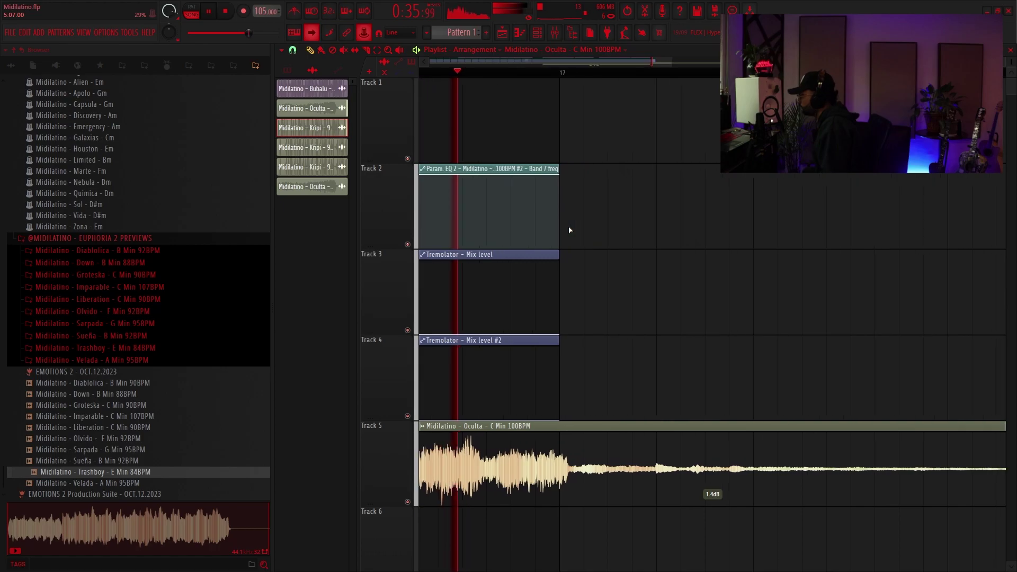
{"action": "scroll", "coordinate": [612, 226], "scroll_direction": "down", "scroll_amount": 8}
{"action": "scroll", "coordinate": [654, 255], "scroll_direction": "down", "scroll_amount": 3}
{"action": "scroll", "coordinate": [470, 304], "scroll_direction": "up", "scroll_amount": 6}
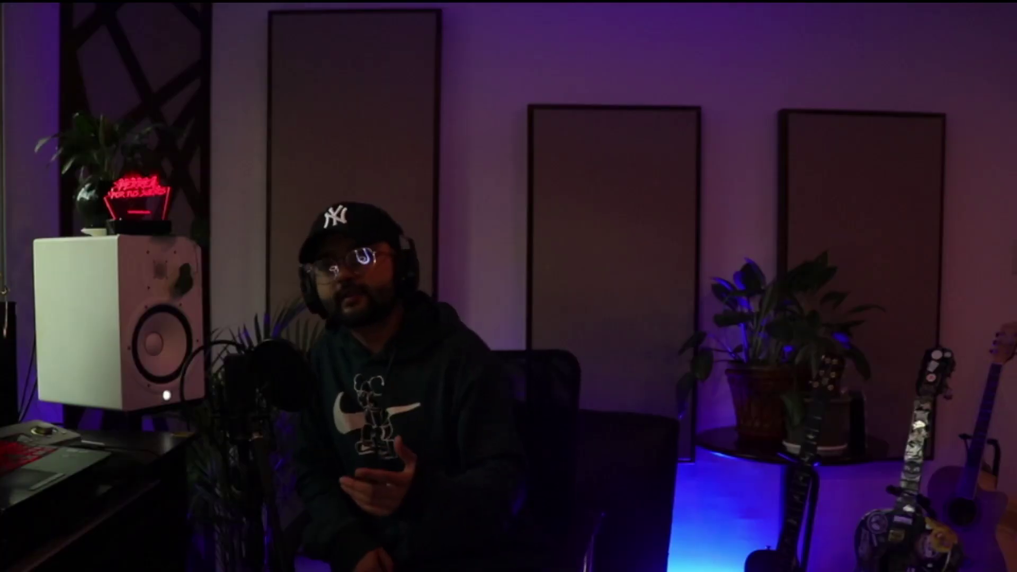